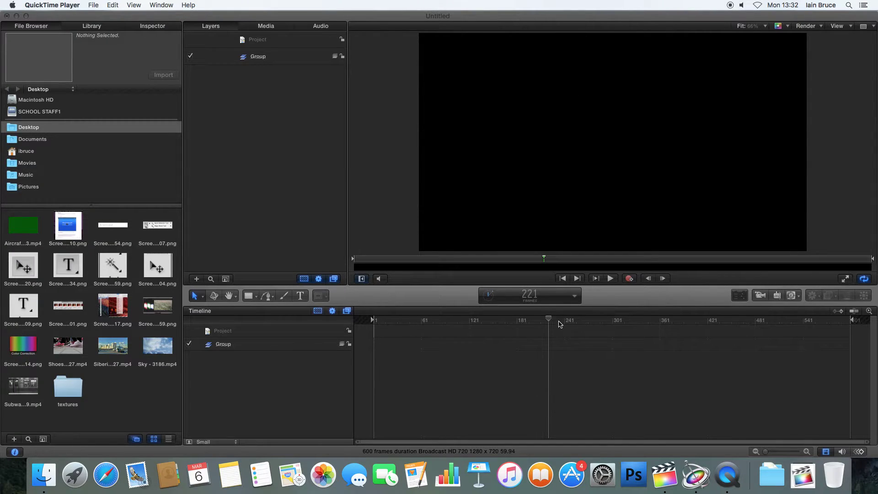
Pick the Rectangle shape tool and drag a rectangle on the left of the canvas
{"action": "left_click", "coordinate": [250, 300]}
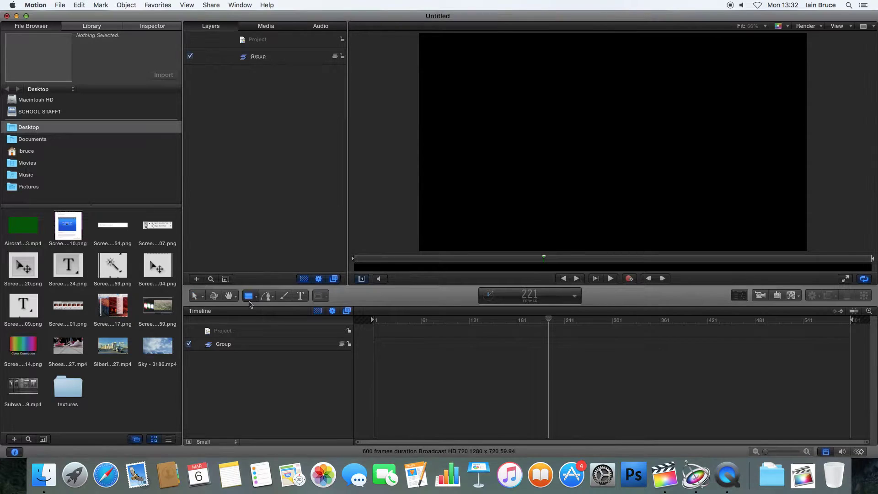
{"action": "left_click", "coordinate": [251, 301]}
{"action": "left_click", "coordinate": [250, 300]}
{"action": "left_click", "coordinate": [268, 315]}
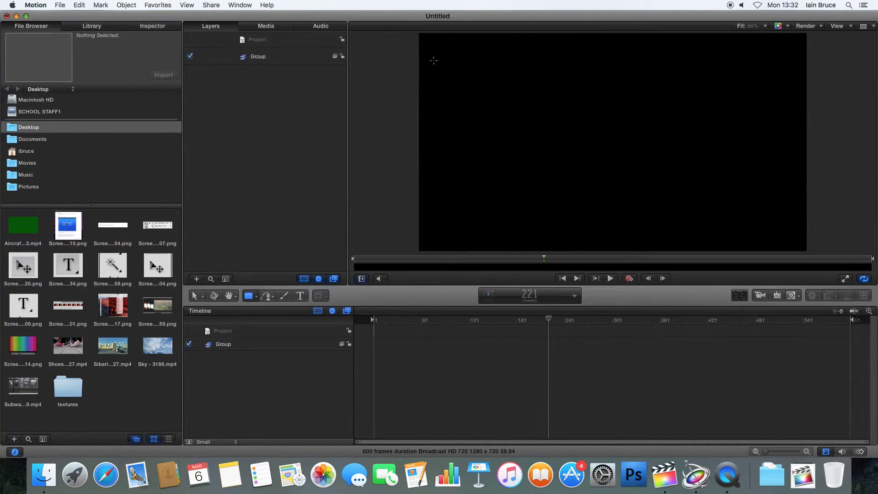
{"action": "left_click_drag", "start_coordinate": [432, 59], "coordinate": [606, 210]}
Switch to the Circle tool and drag an ellipse to the right of the rectangle
{"action": "left_click", "coordinate": [269, 296]}
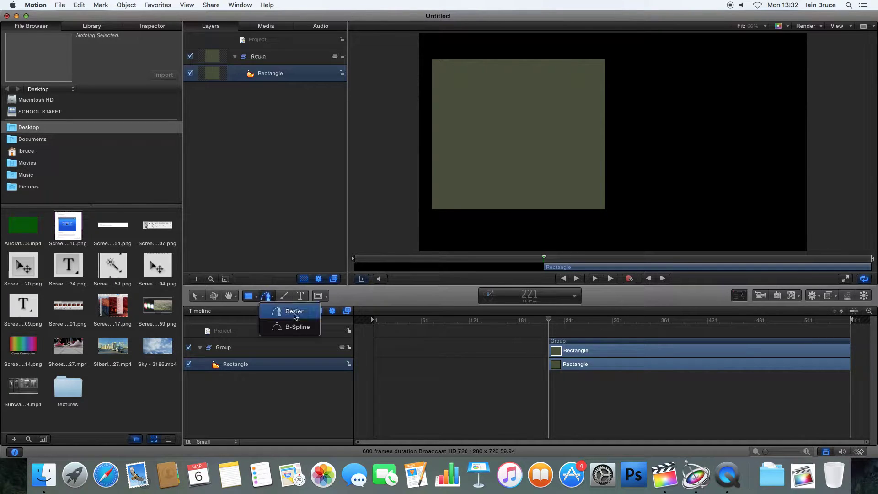
{"action": "left_click", "coordinate": [253, 302]}
{"action": "left_click", "coordinate": [253, 301]}
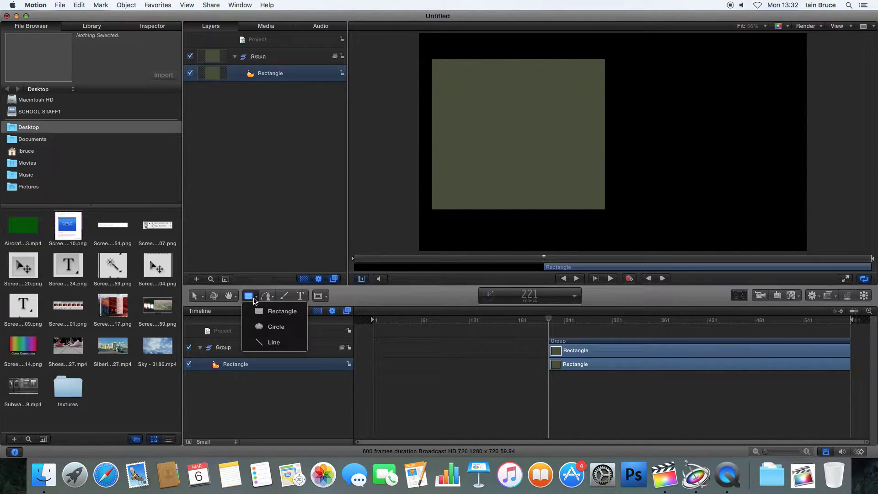
{"action": "left_click", "coordinate": [269, 328]}
{"action": "left_click_drag", "start_coordinate": [631, 75], "coordinate": [784, 201]}
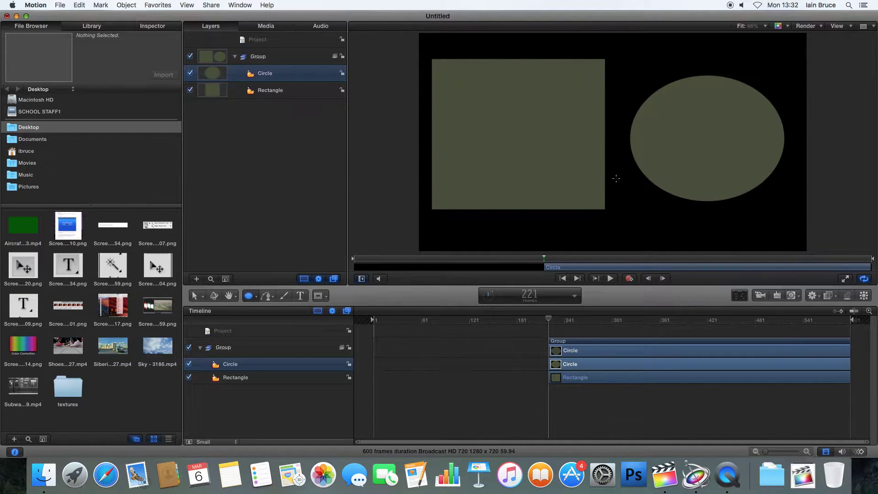
In the circle's Shape properties, turn Fill off and Outline on for a white outline
{"action": "left_click", "coordinate": [275, 91]}
{"action": "left_click", "coordinate": [270, 73]}
{"action": "left_click", "coordinate": [153, 27]}
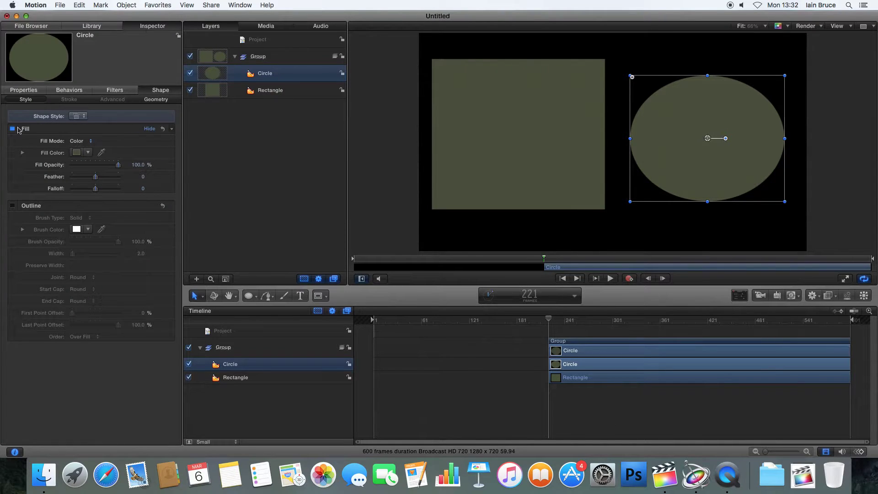
{"action": "left_click", "coordinate": [12, 129]}
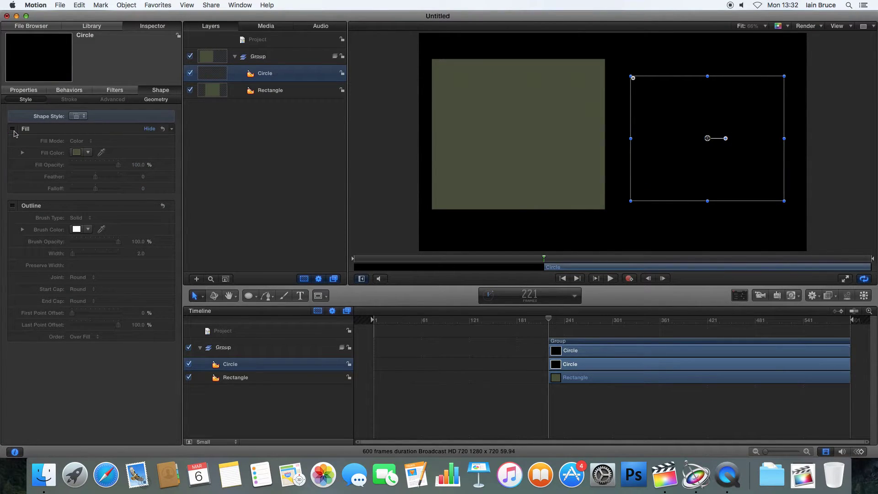
{"action": "left_click", "coordinate": [13, 207]}
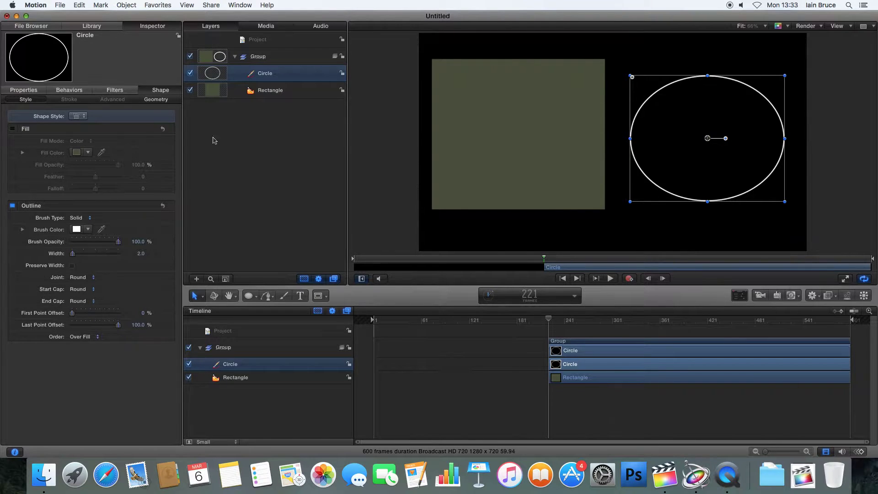
Turn off the rectangle's Fill and enable its white Outline, then reselect the Circle layer
{"action": "left_click", "coordinate": [271, 89]}
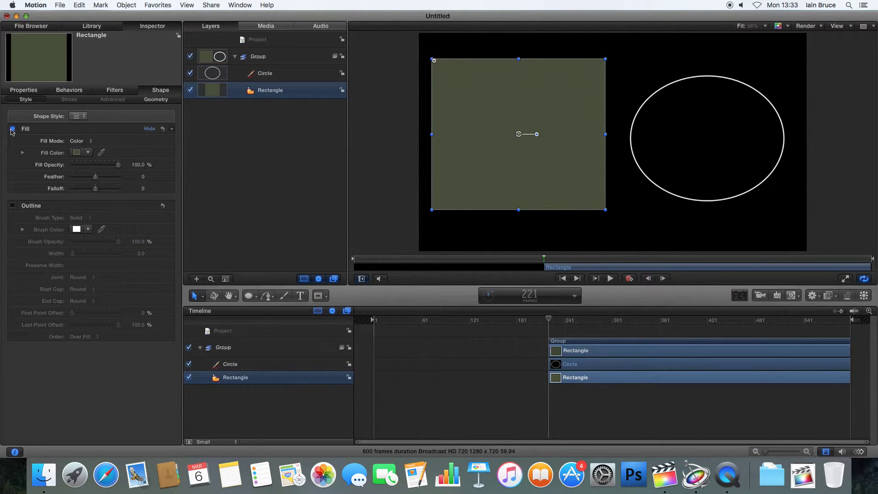
{"action": "left_click", "coordinate": [12, 129]}
{"action": "left_click", "coordinate": [12, 205]}
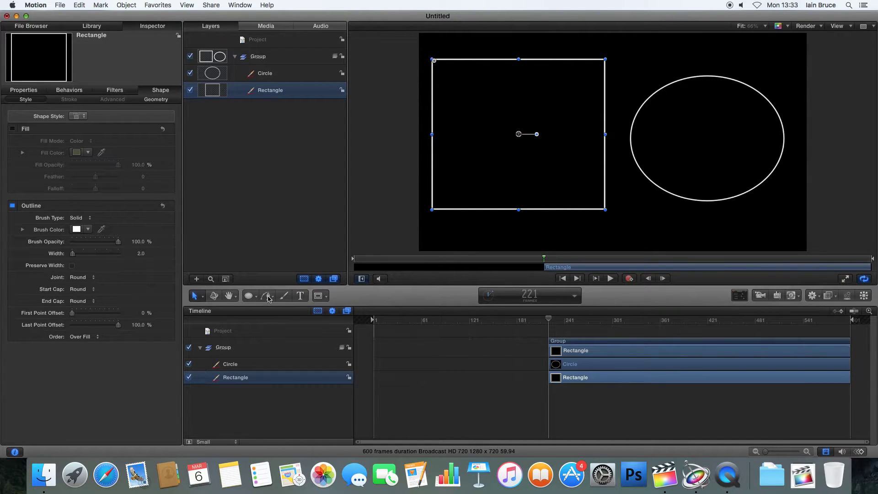
{"action": "left_click", "coordinate": [309, 73]}
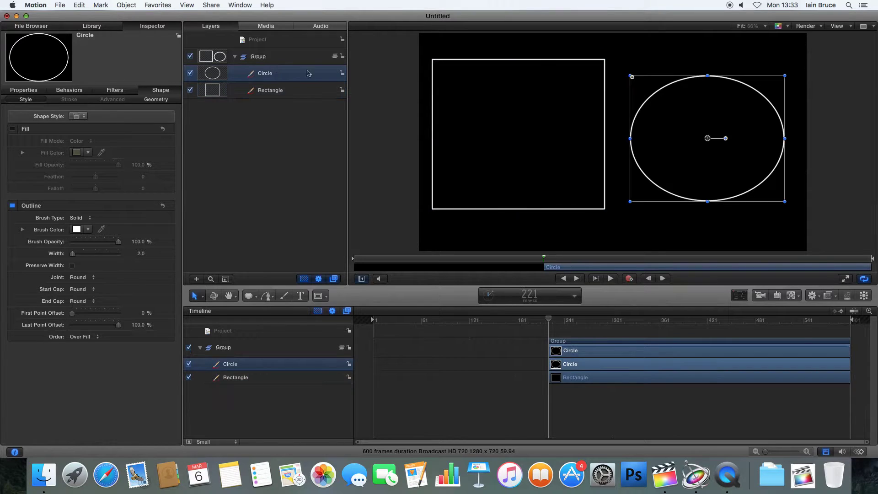
{"action": "mouse_move", "coordinate": [278, 75]}
{"action": "left_mouse_down"}
{"action": "mouse_move", "coordinate": [270, 62]}
{"action": "mouse_move", "coordinate": [283, 89]}
{"action": "left_mouse_up"}
With the Circle selected, show all 145 presets under Library > Shape Styles
{"action": "left_click", "coordinate": [284, 88]}
{"action": "left_click", "coordinate": [279, 75]}
{"action": "left_click", "coordinate": [107, 28]}
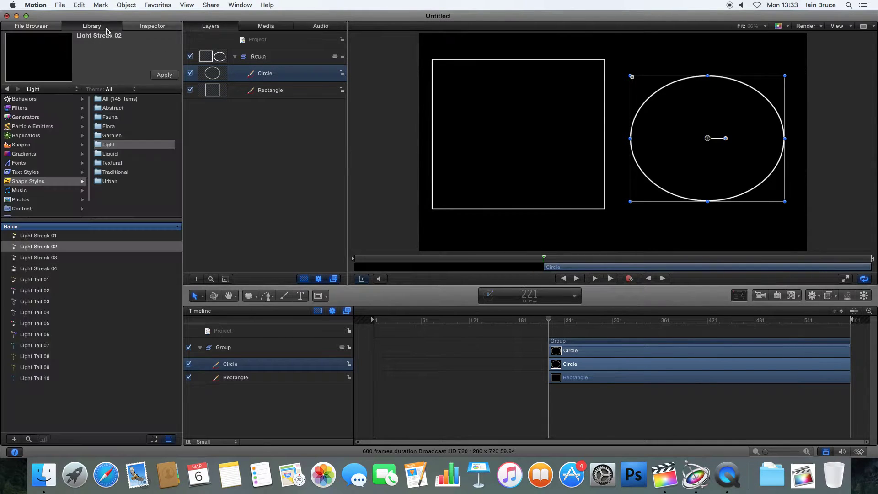
{"action": "left_click", "coordinate": [13, 183]}
{"action": "left_click", "coordinate": [38, 182]}
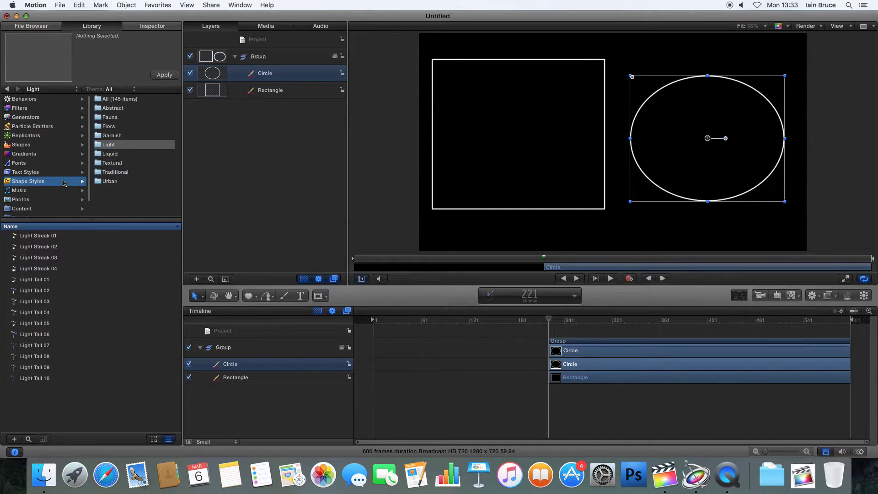
{"action": "left_click", "coordinate": [121, 99]}
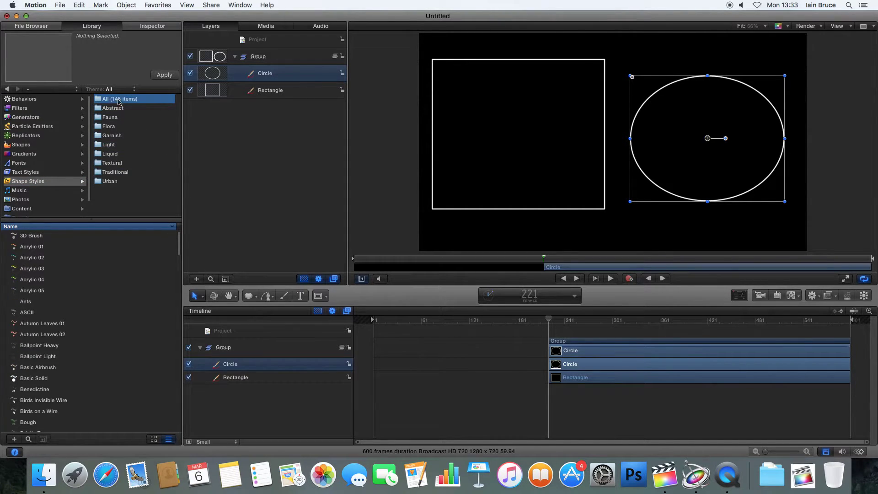
Preview the Acrylic 01–05, Ants, ASCII and Autumn Leaves 01–02 styles
{"action": "left_click", "coordinate": [40, 247]}
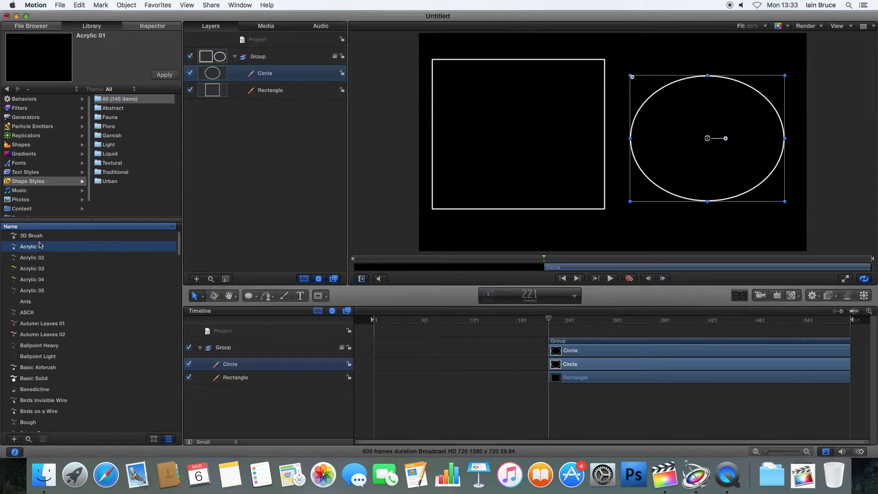
{"action": "left_click", "coordinate": [39, 259]}
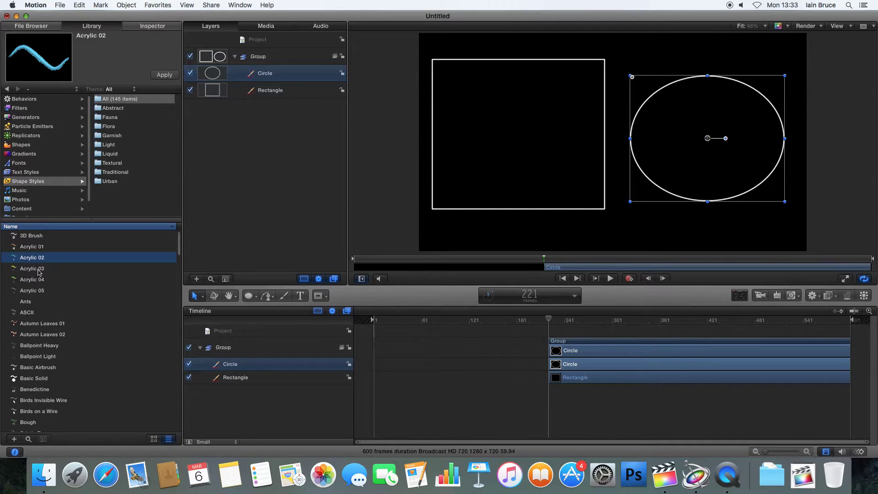
{"action": "left_click", "coordinate": [31, 270]}
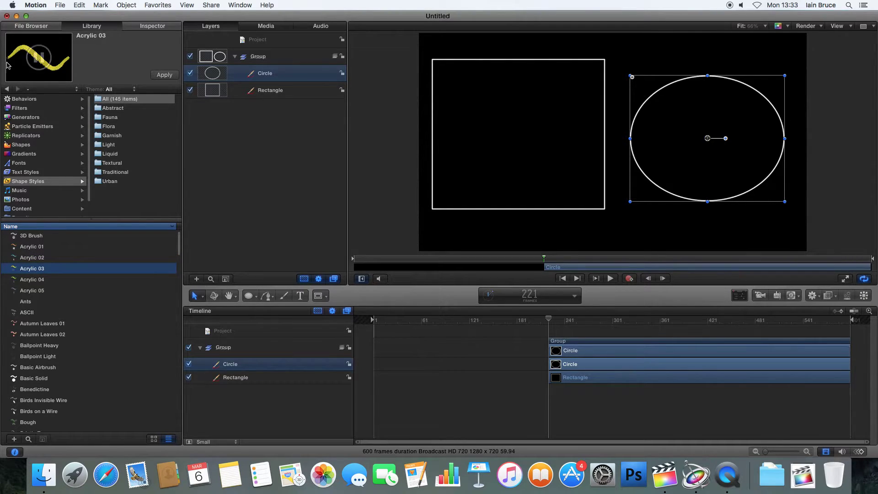
{"action": "mouse_move", "coordinate": [68, 38]}
{"action": "left_click", "coordinate": [42, 280]}
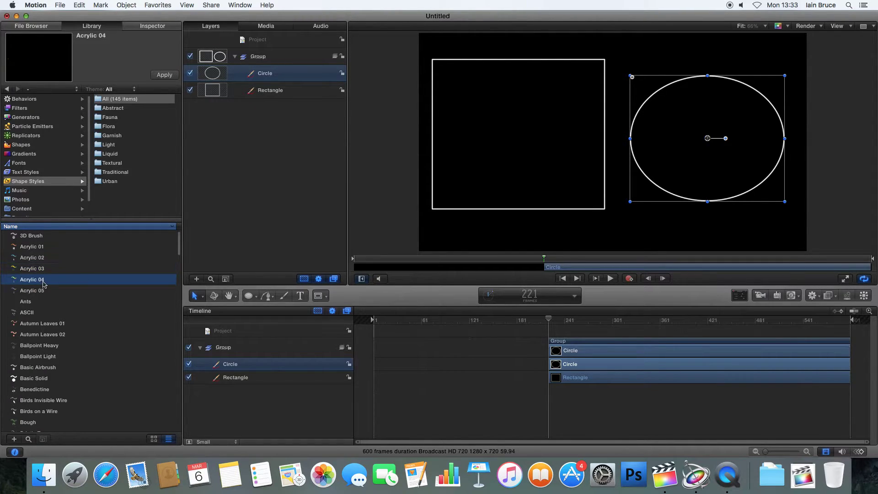
{"action": "left_click", "coordinate": [41, 301]}
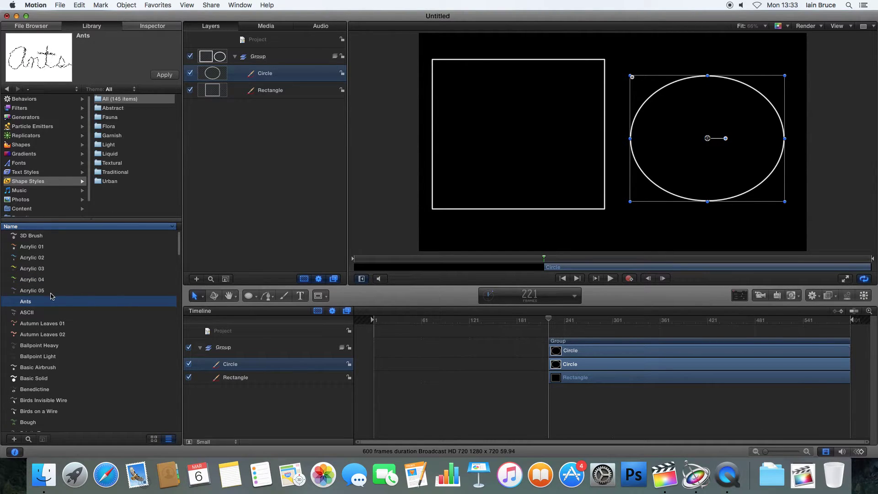
{"action": "left_click", "coordinate": [50, 292]}
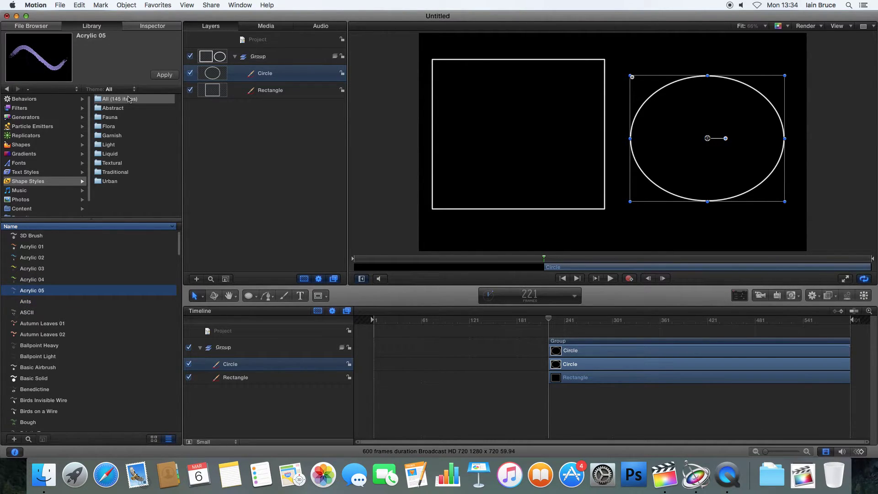
{"action": "left_click", "coordinate": [33, 316]}
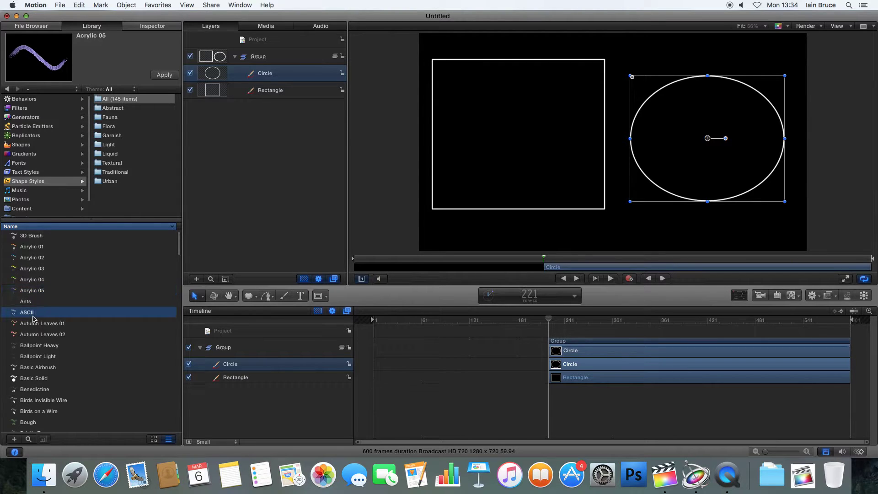
{"action": "left_click", "coordinate": [46, 326]}
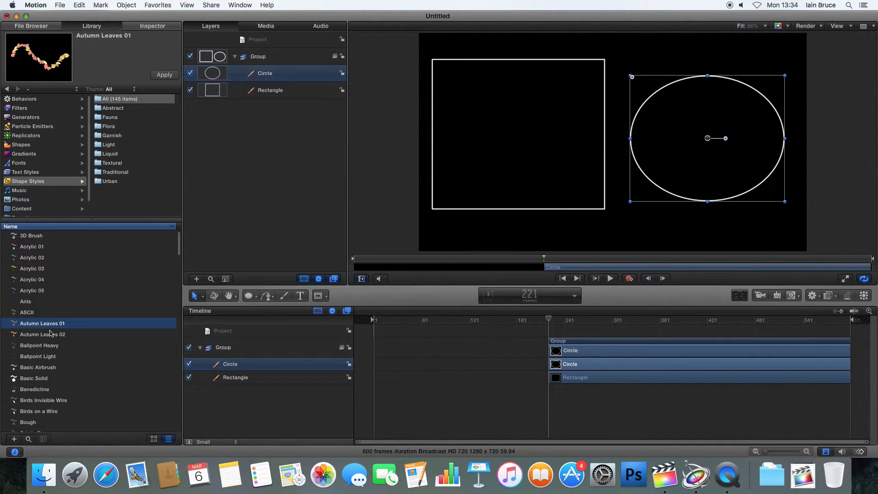
{"action": "left_click", "coordinate": [51, 334]}
Filter to the Light shape styles and preview Light Streak 02
{"action": "scroll", "coordinate": [60, 359], "scroll_direction": "down", "scroll_amount": 10}
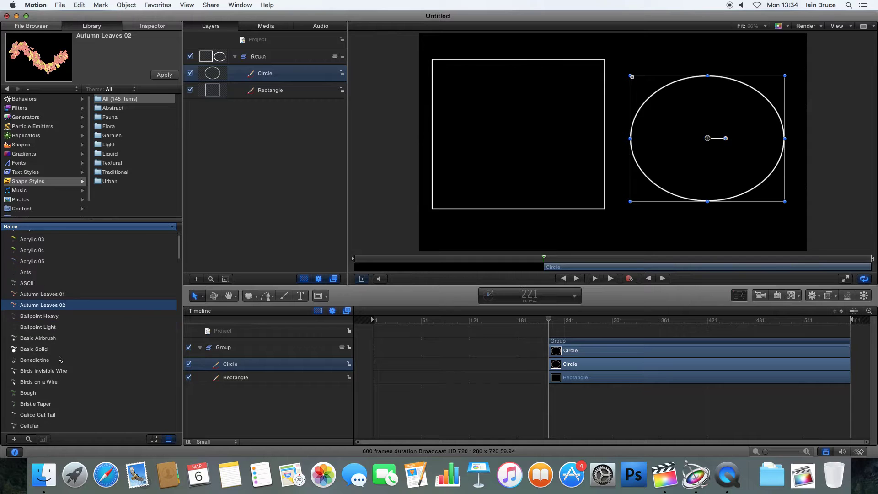
{"action": "left_click", "coordinate": [109, 144]}
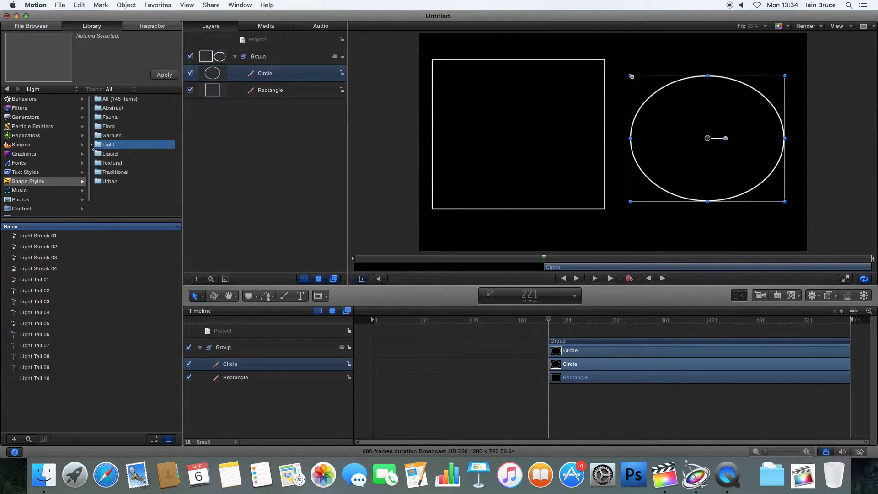
{"action": "left_click", "coordinate": [45, 247]}
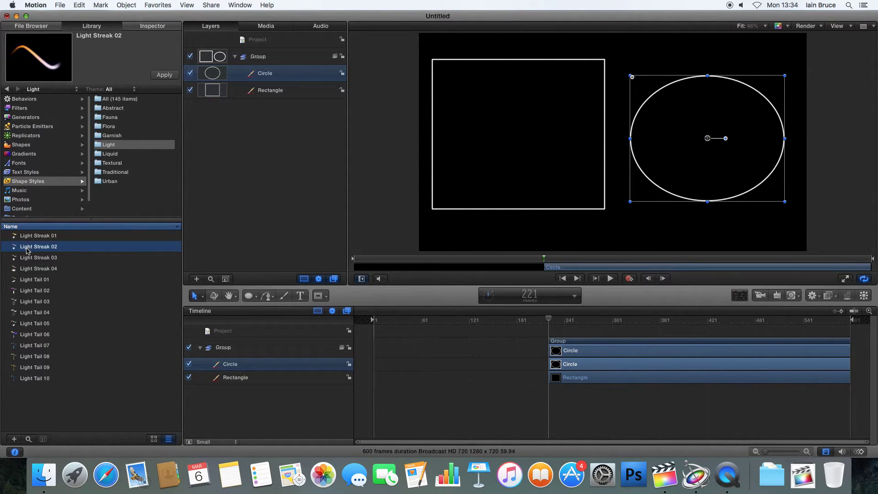
Apply Light Streak 02 to the Circle layer, play it back, and scrub to frame 277
{"action": "mouse_move", "coordinate": [27, 250]}
{"action": "left_mouse_down"}
{"action": "mouse_move", "coordinate": [91, 244]}
{"action": "mouse_move", "coordinate": [206, 173]}
{"action": "mouse_move", "coordinate": [267, 75]}
{"action": "mouse_move", "coordinate": [303, 74]}
{"action": "mouse_move", "coordinate": [274, 75]}
{"action": "mouse_move", "coordinate": [302, 74]}
{"action": "mouse_move", "coordinate": [288, 78]}
{"action": "left_mouse_up"}
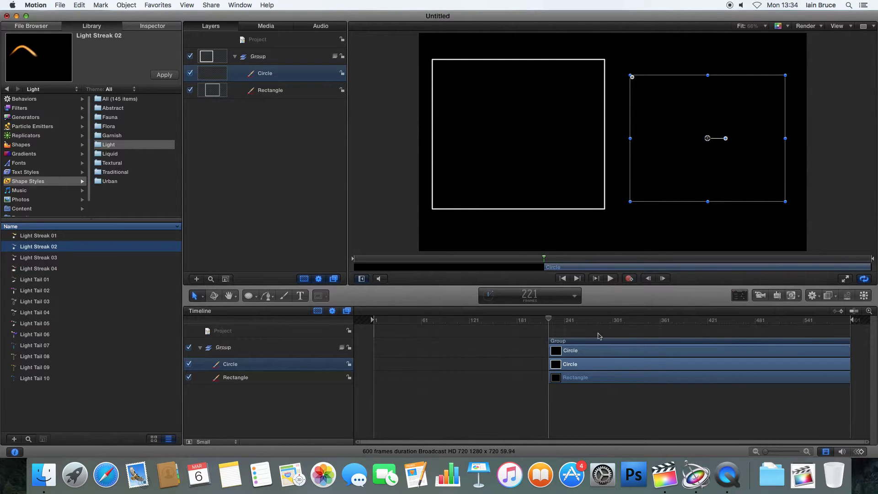
{"action": "left_click", "coordinate": [597, 335]}
{"action": "left_click", "coordinate": [609, 279]}
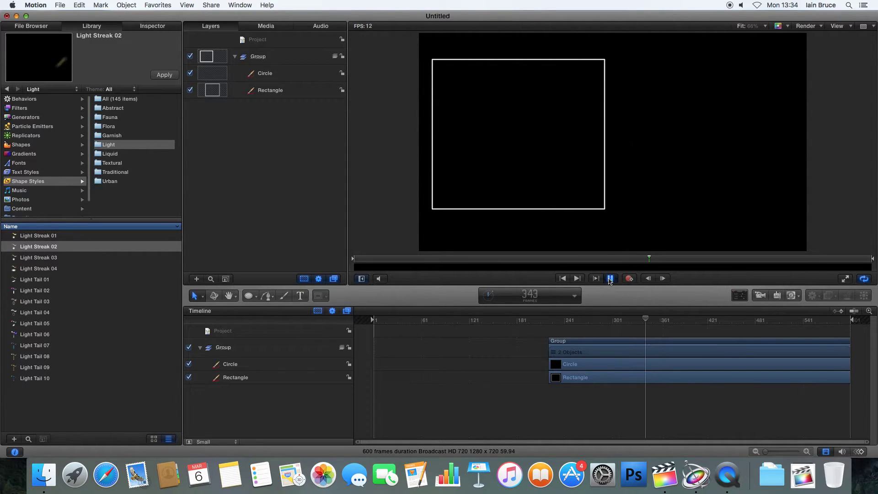
{"action": "left_click", "coordinate": [611, 279]}
{"action": "left_click_drag", "start_coordinate": [646, 320], "coordinate": [552, 330]}
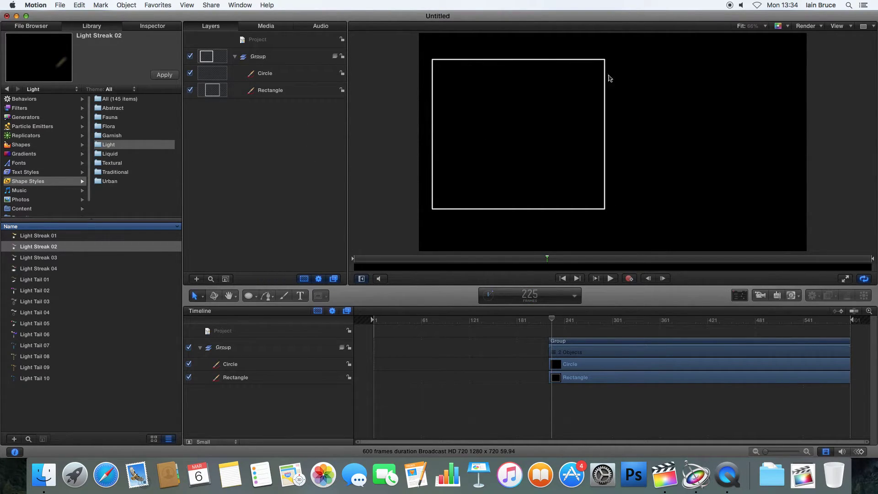
{"action": "left_click", "coordinate": [281, 76]}
{"action": "mouse_move", "coordinate": [599, 321]}
{"action": "left_mouse_down"}
{"action": "mouse_move", "coordinate": [618, 323]}
{"action": "mouse_move", "coordinate": [596, 325]}
{"action": "left_mouse_up"}
Thicken the circle's light streak to outline width 45.0 with 26.1% spacing
{"action": "left_click", "coordinate": [156, 30]}
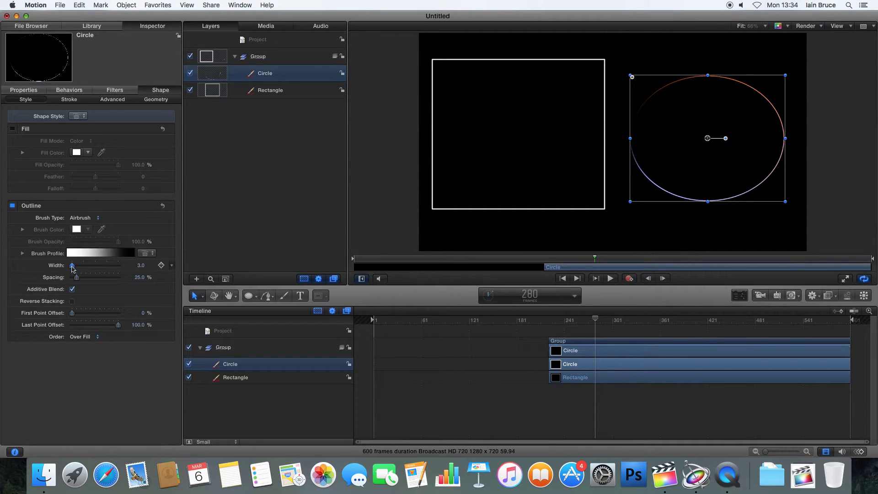
{"action": "mouse_move", "coordinate": [72, 268]}
{"action": "left_mouse_down"}
{"action": "mouse_move", "coordinate": [101, 267]}
{"action": "mouse_move", "coordinate": [81, 278]}
{"action": "mouse_move", "coordinate": [101, 278]}
{"action": "mouse_move", "coordinate": [65, 278]}
{"action": "mouse_move", "coordinate": [78, 278]}
{"action": "left_mouse_up"}
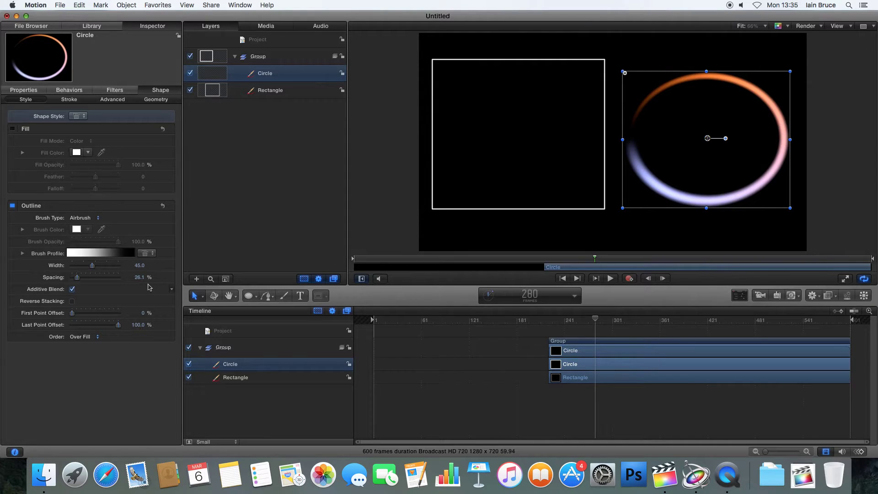
{"action": "left_click", "coordinate": [601, 330]}
Play the animation, stop it, and rewind to frame 227
{"action": "left_click", "coordinate": [610, 278]}
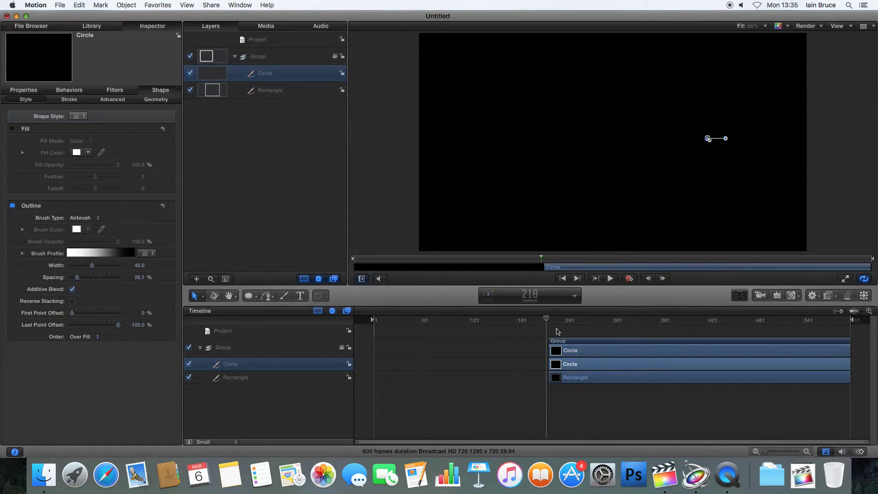
{"action": "left_click", "coordinate": [613, 279]}
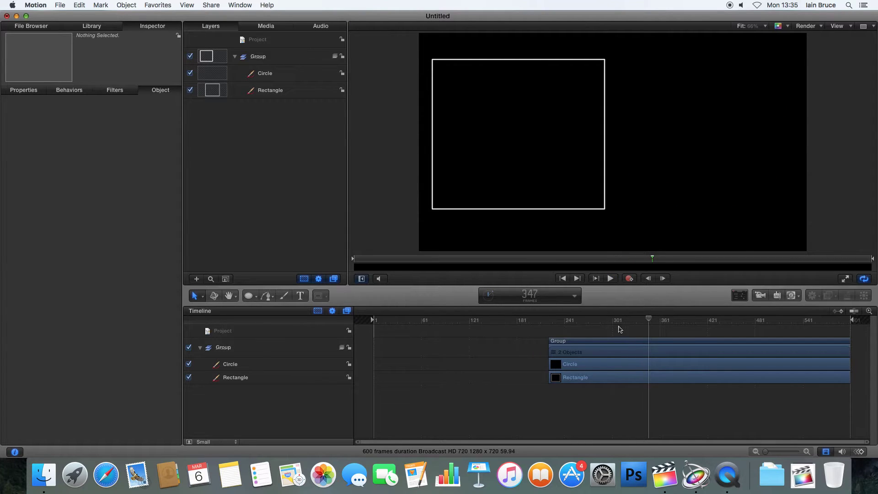
{"action": "left_click_drag", "start_coordinate": [622, 328], "coordinate": [554, 328]}
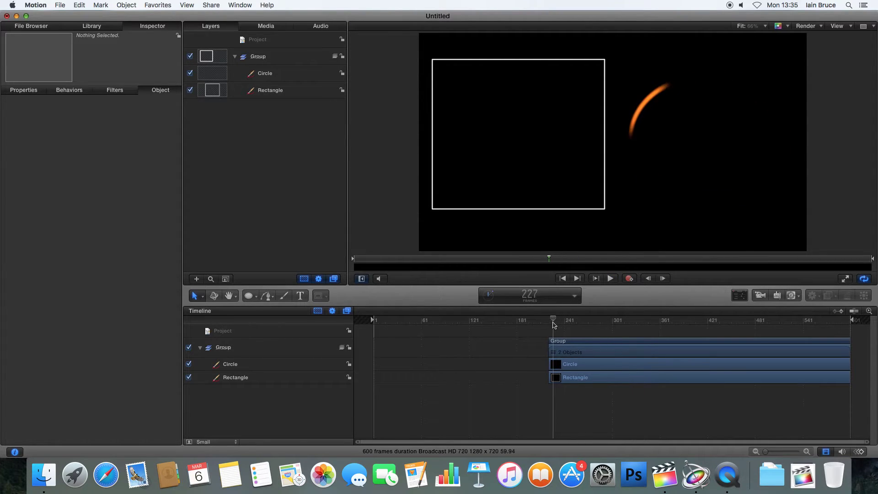
Preview the Liquid shape styles Ink Dilate 04, 05 and 06
{"action": "left_click", "coordinate": [92, 26]}
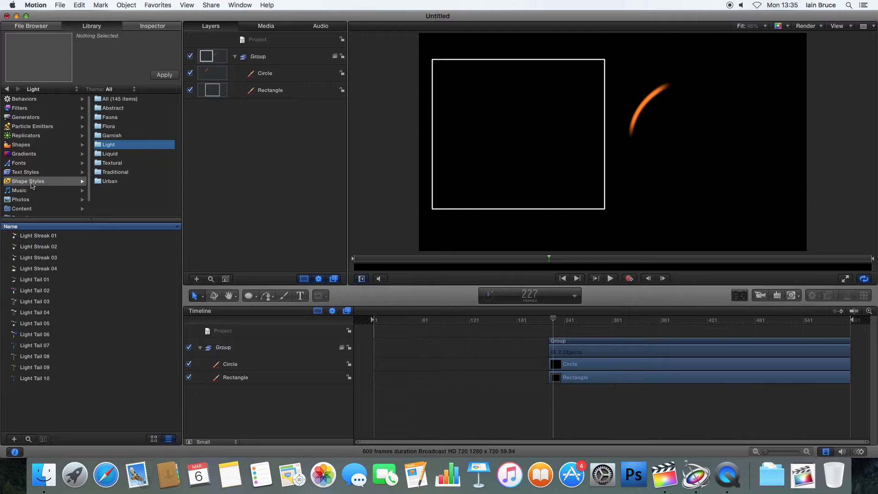
{"action": "left_click", "coordinate": [114, 153]}
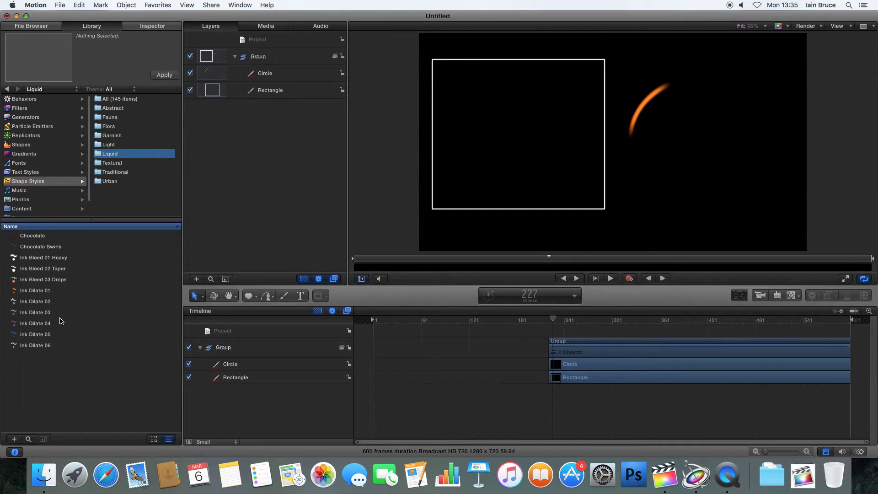
{"action": "left_click", "coordinate": [60, 323]}
{"action": "left_click", "coordinate": [59, 335]}
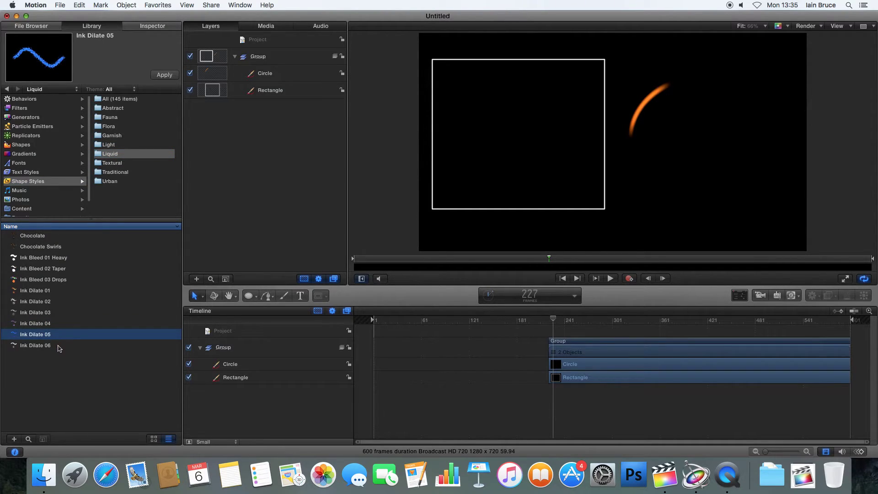
{"action": "left_click", "coordinate": [59, 347]}
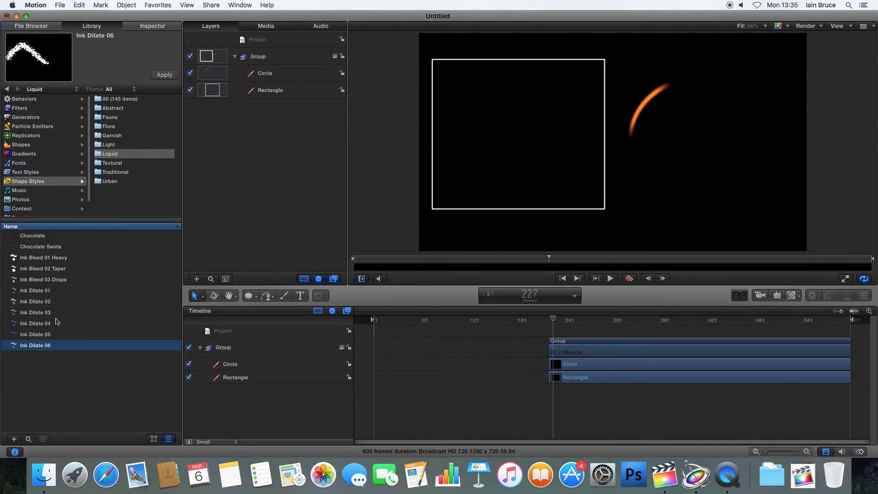
Preview Traditional styles: Acrylic 05, Chalk Easy, Chalk Tight, Charcoal 04 Irregular and Charcoal 02 Heavy
{"action": "left_click", "coordinate": [115, 172]}
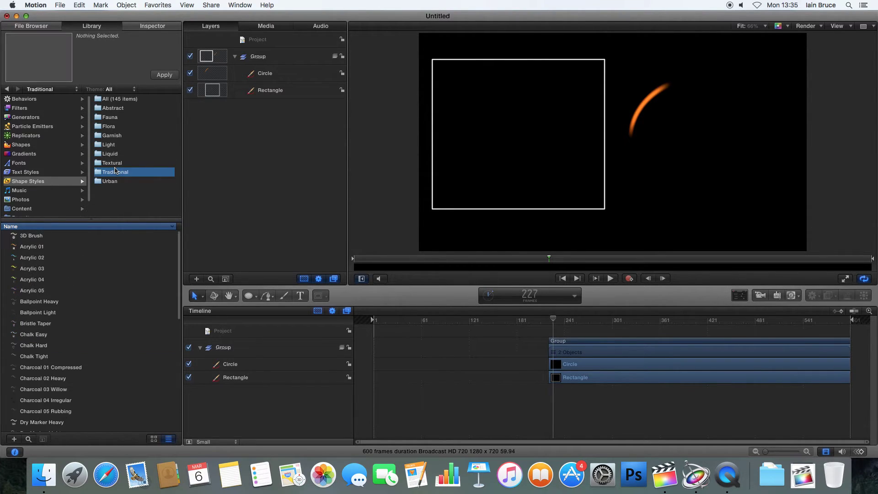
{"action": "left_click", "coordinate": [83, 290]}
{"action": "left_click", "coordinate": [63, 336]}
{"action": "left_click", "coordinate": [62, 358]}
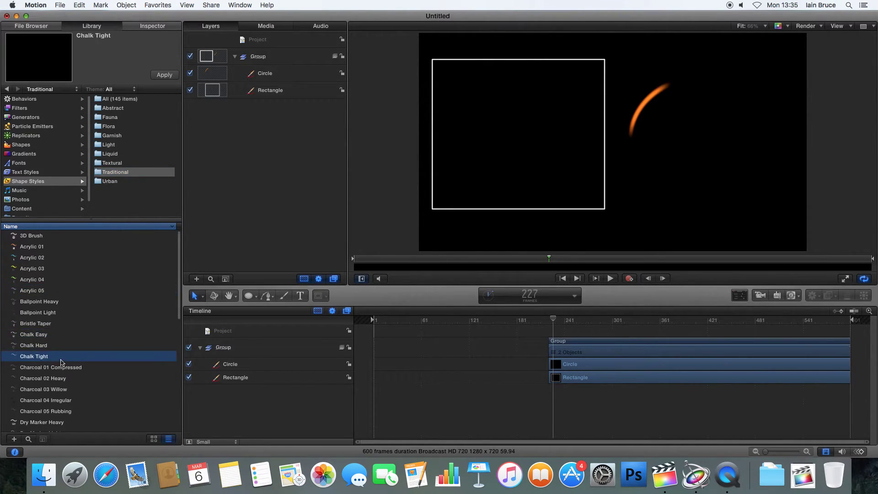
{"action": "left_click", "coordinate": [85, 400]}
{"action": "left_click", "coordinate": [87, 377]}
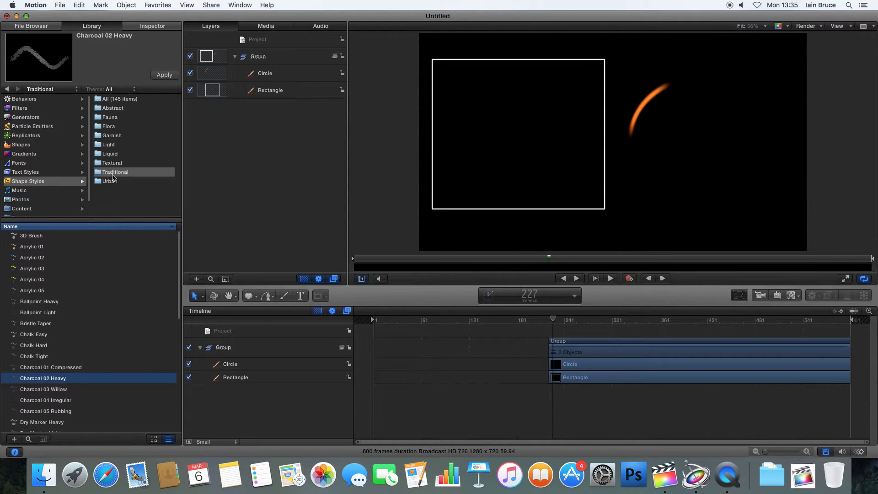
Preview Garnish styles: Frost Light, Rattan 01–04 and Toothpicks
{"action": "left_click", "coordinate": [112, 135]}
{"action": "left_click", "coordinate": [46, 269]}
{"action": "left_click", "coordinate": [53, 291]}
{"action": "left_click", "coordinate": [62, 334]}
{"action": "left_click", "coordinate": [63, 315]}
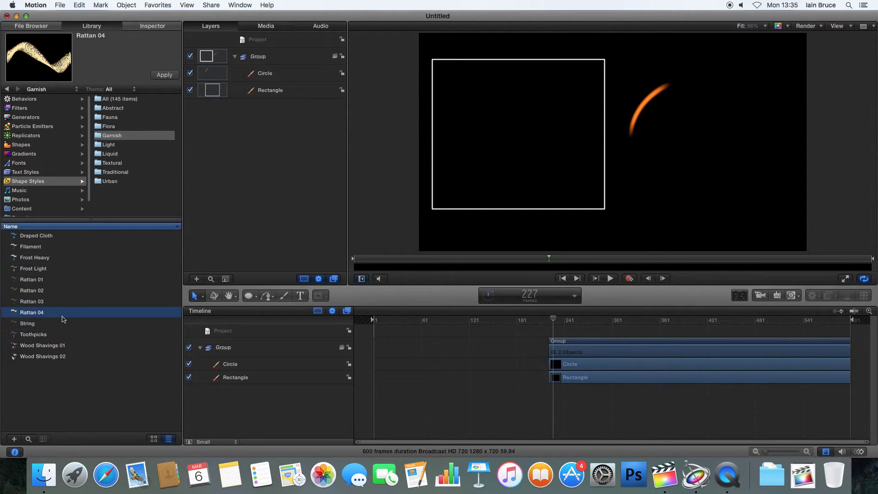
{"action": "left_click", "coordinate": [59, 301]}
{"action": "left_click", "coordinate": [57, 290]}
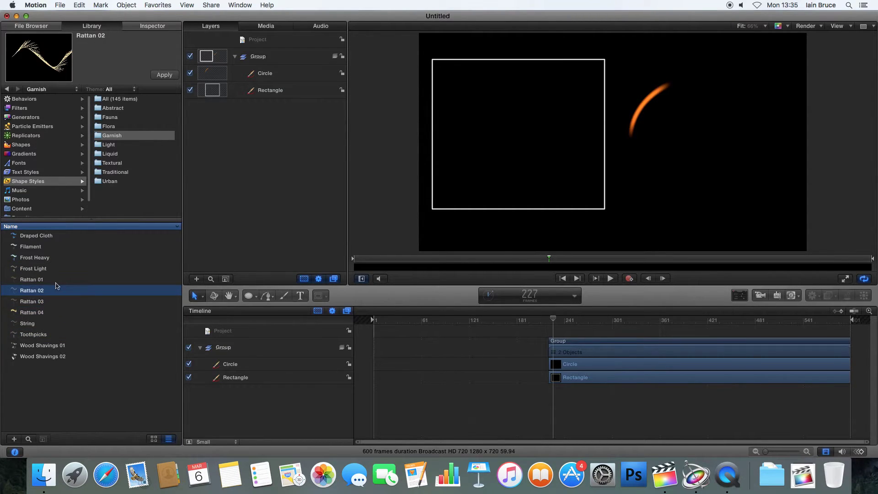
{"action": "left_click", "coordinate": [53, 273]}
{"action": "left_click", "coordinate": [54, 280]}
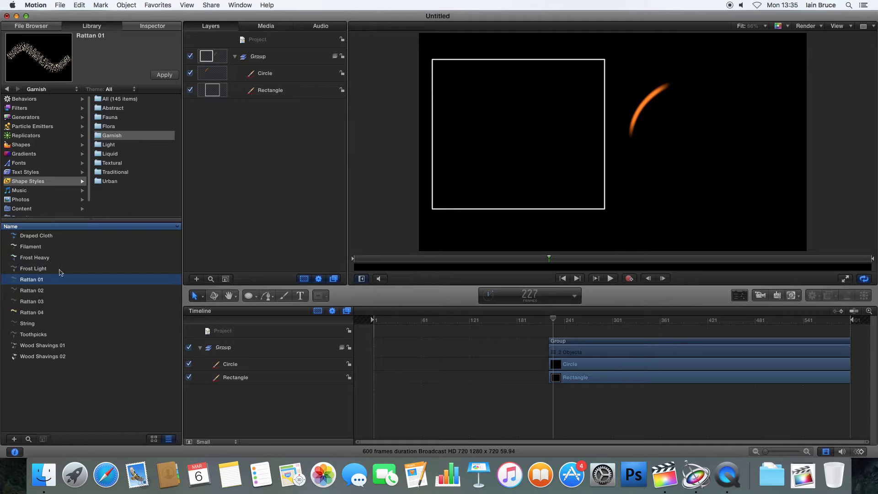
Preview Flora styles: Autumn Leaves 01–02, Vine 02 Sparse, and Vine 04–05 Silhouette
{"action": "key", "text": "Up"}
{"action": "left_click", "coordinate": [50, 246]}
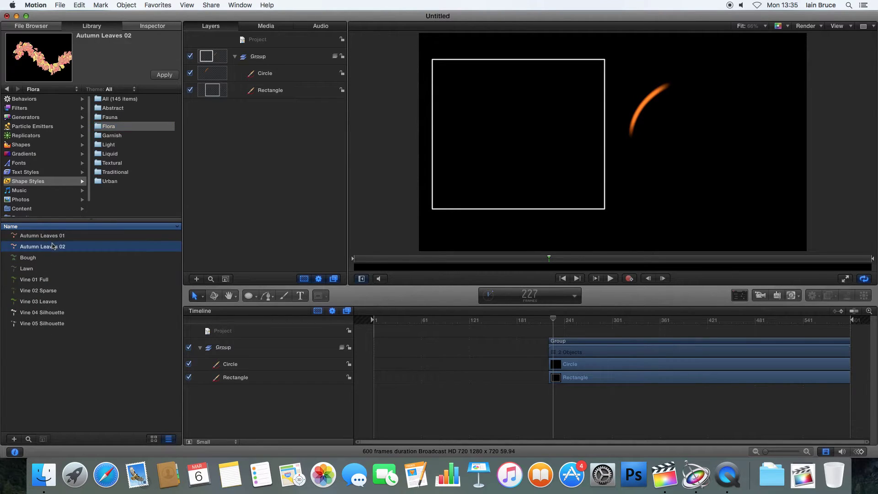
{"action": "left_click", "coordinate": [57, 235]}
{"action": "left_click", "coordinate": [59, 313]}
{"action": "key", "text": "Up"}
{"action": "key", "text": "Up"}
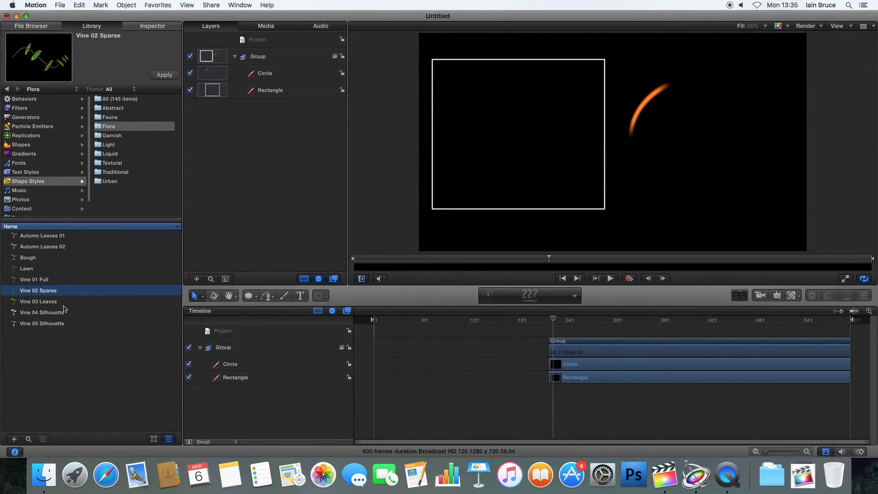
{"action": "left_click", "coordinate": [66, 325]}
Preview Fauna styles: Birds on a Wire, Chromosomes, Mohair, Flock of Birds and Lizard Scales
{"action": "left_click", "coordinate": [120, 121]}
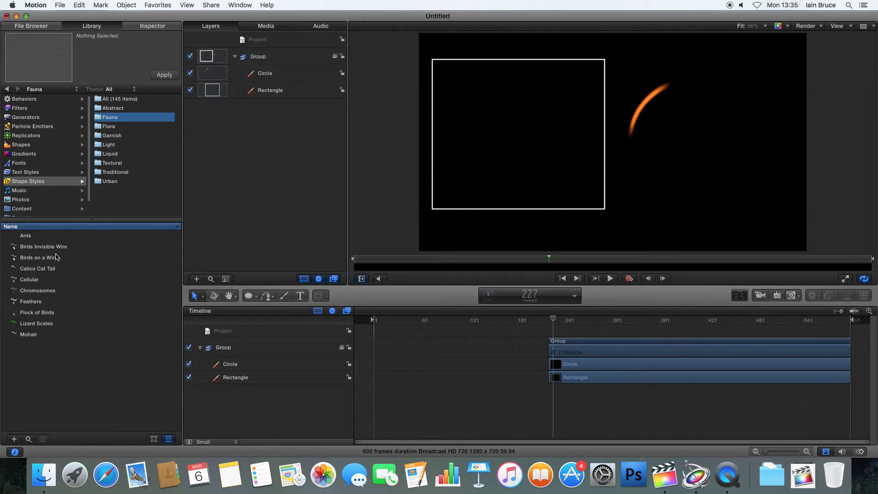
{"action": "left_click", "coordinate": [57, 257]}
{"action": "left_click", "coordinate": [60, 291]}
{"action": "left_click", "coordinate": [60, 333]}
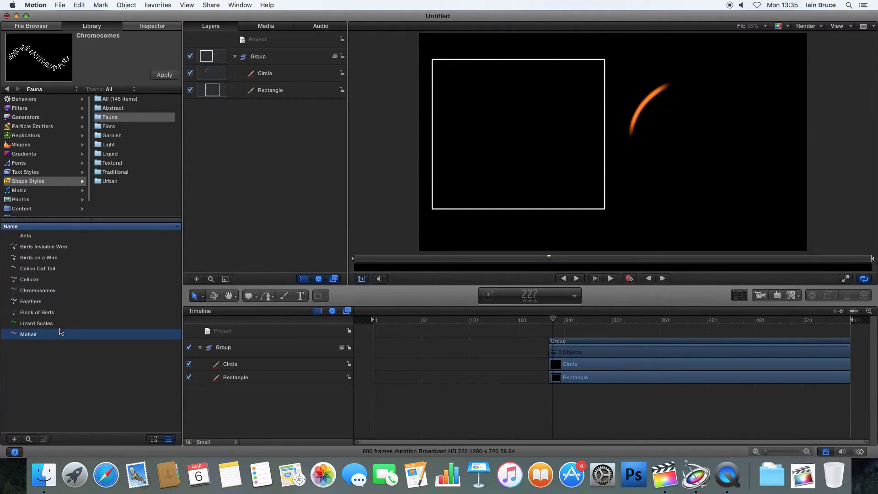
{"action": "left_click", "coordinate": [60, 315]}
{"action": "left_click", "coordinate": [62, 325]}
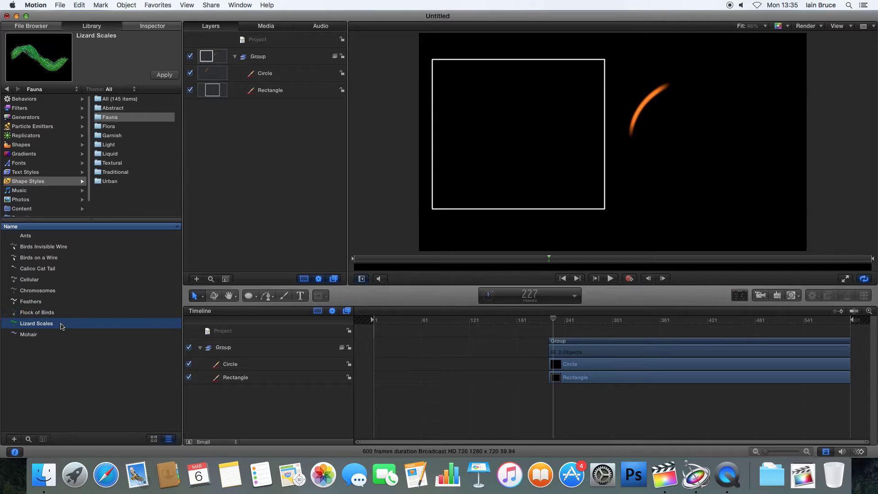
{"action": "left_click", "coordinate": [63, 314]}
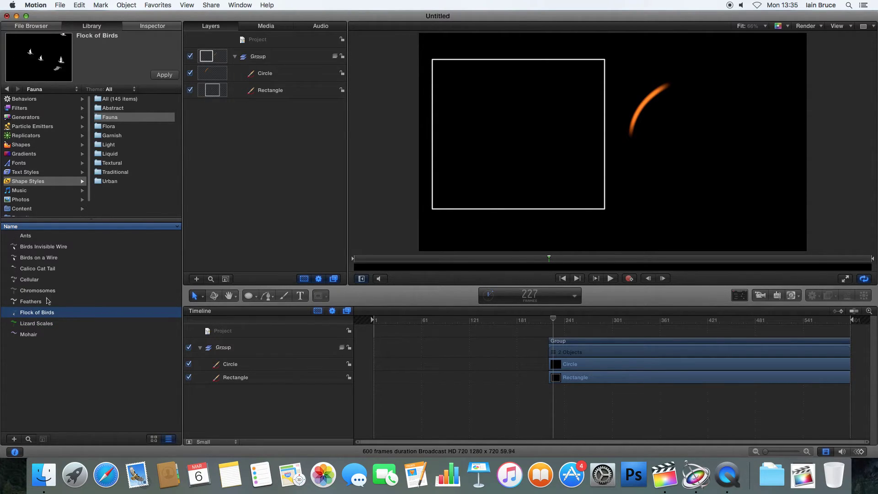
Apply Light Tail 05 from the Light styles to the rectangle and return to frame 217
{"action": "left_click", "coordinate": [109, 145]}
{"action": "left_click", "coordinate": [53, 323]}
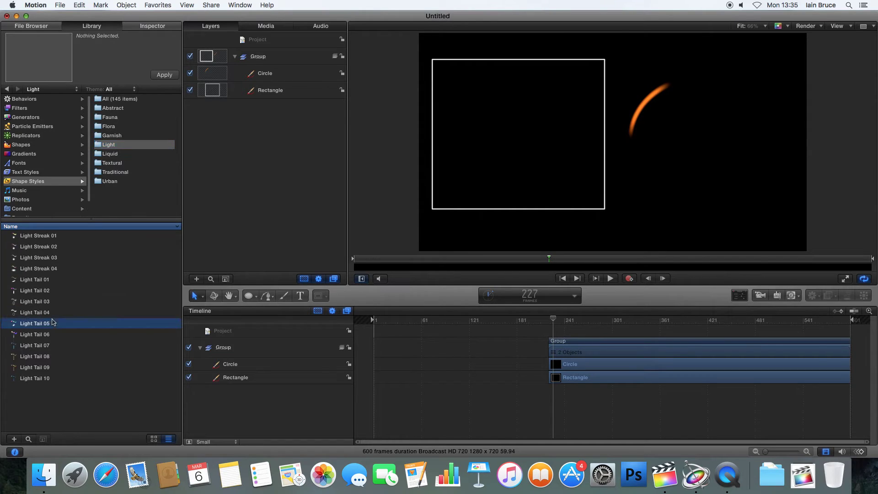
{"action": "left_click_drag", "start_coordinate": [36, 329], "coordinate": [271, 91]}
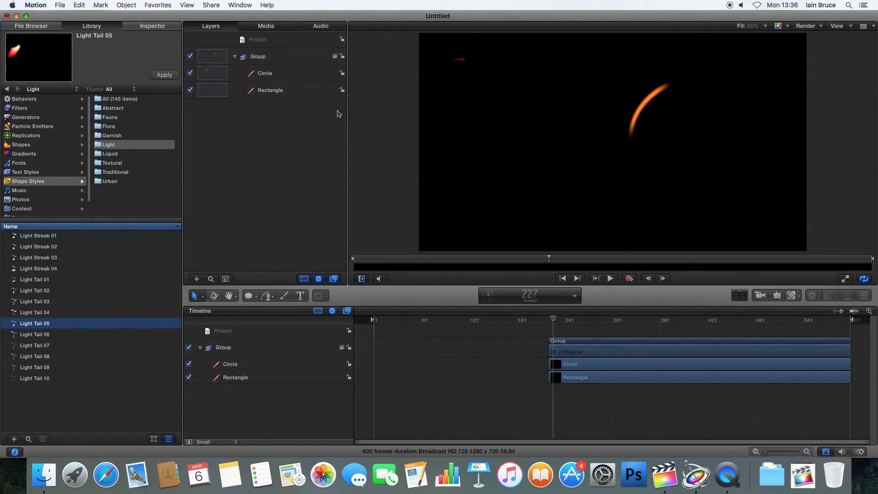
{"action": "left_click", "coordinate": [546, 319]}
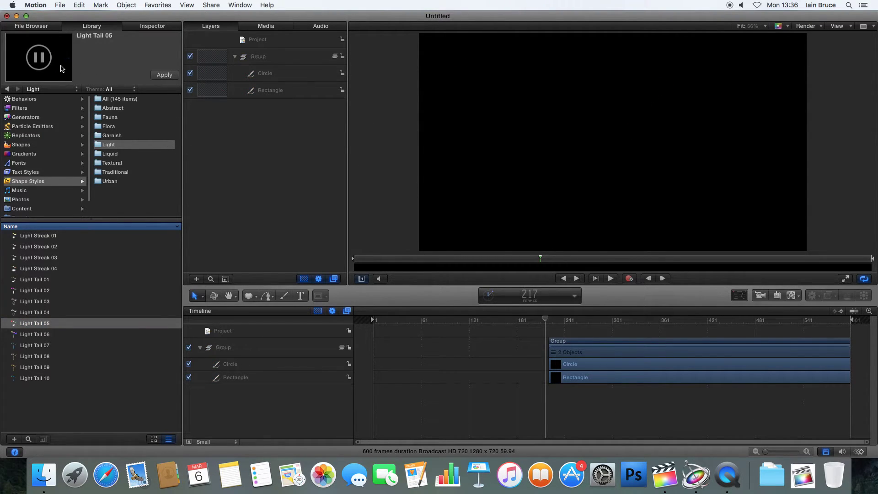
Stop the style preview and play the animation, stopping at frame 345, then again from 220 to 296
{"action": "left_click", "coordinate": [40, 58]}
{"action": "left_click", "coordinate": [611, 279]}
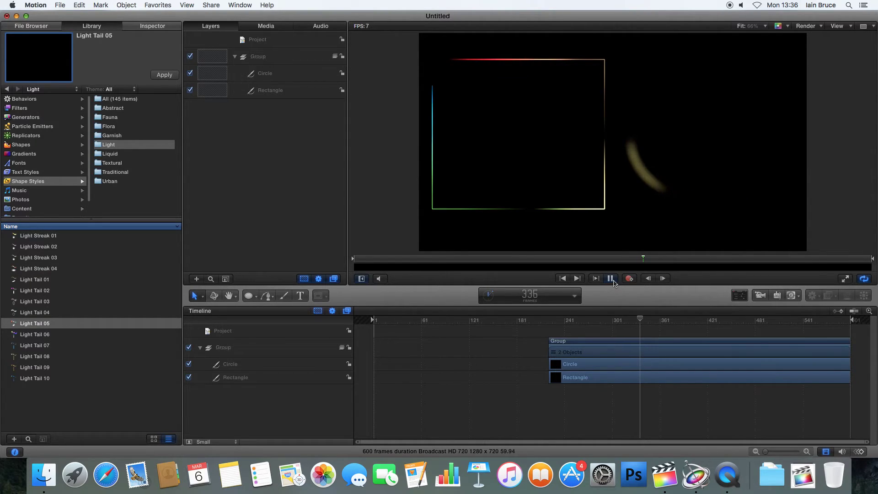
{"action": "left_click", "coordinate": [612, 279]}
{"action": "left_click_drag", "start_coordinate": [650, 320], "coordinate": [548, 320]}
{"action": "left_click", "coordinate": [611, 278]}
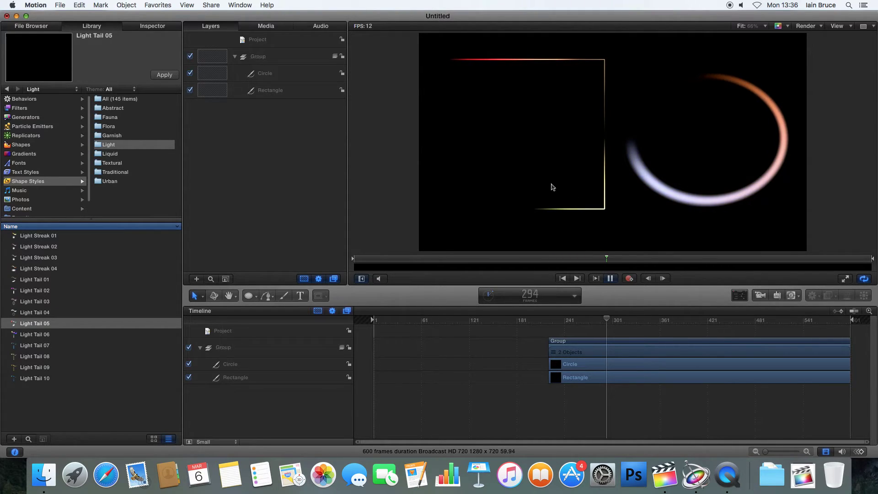
{"action": "key", "text": "space"}
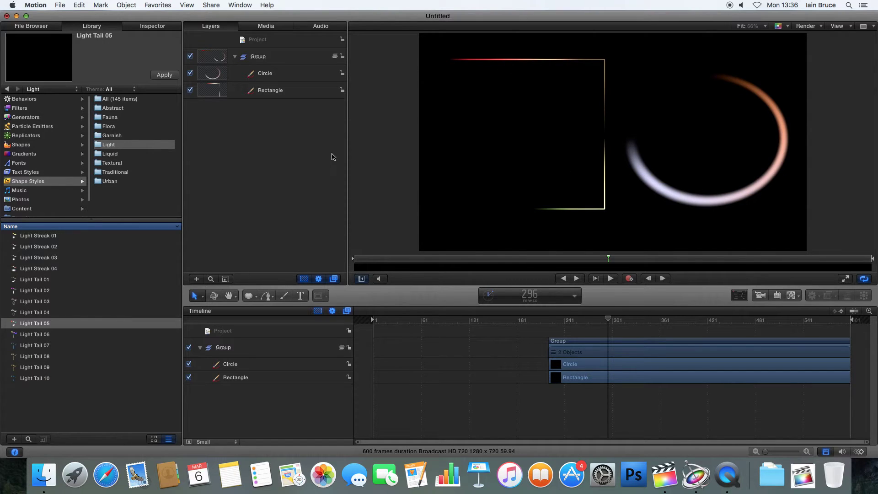
Raise the rectangle's light-tail outline width from 3.0 to 25.0 and scrub to review it
{"action": "left_click", "coordinate": [271, 90]}
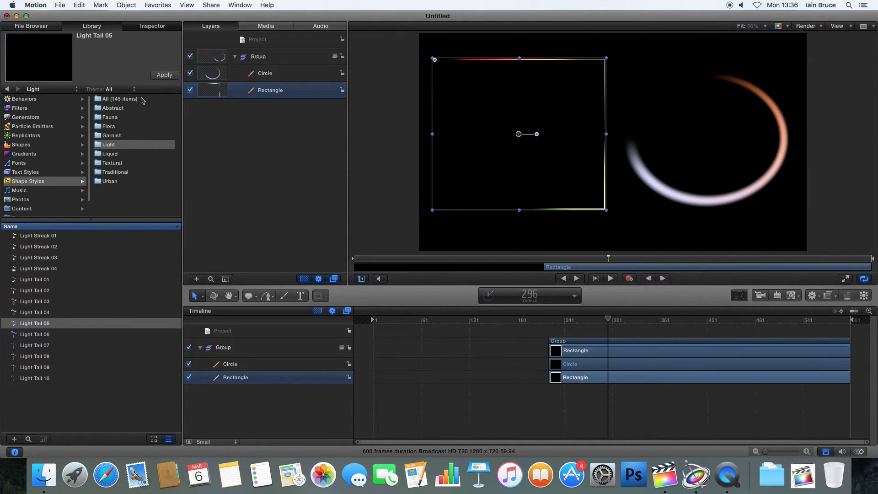
{"action": "left_click", "coordinate": [154, 26]}
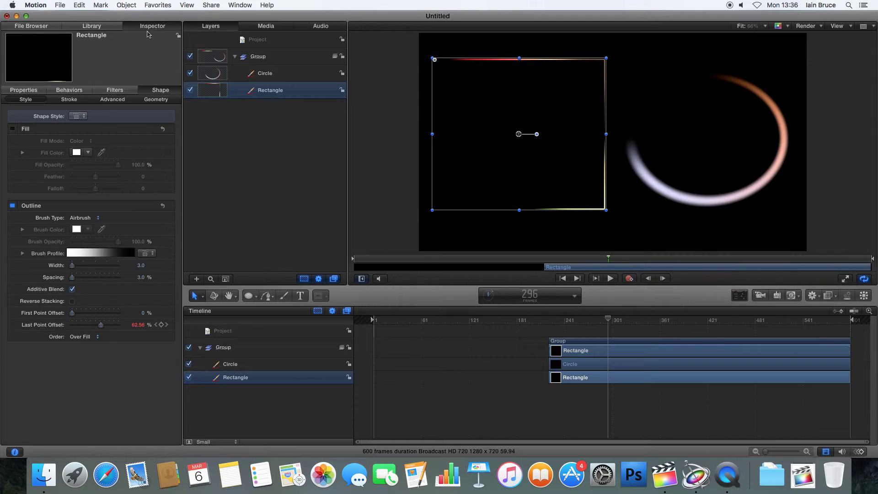
{"action": "left_click", "coordinate": [78, 266]}
{"action": "left_click_drag", "start_coordinate": [79, 268], "coordinate": [87, 270]}
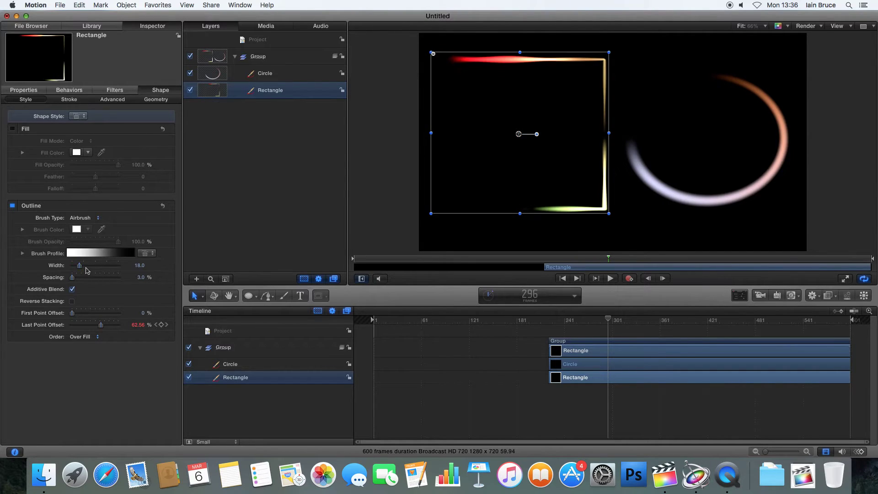
{"action": "left_click", "coordinate": [544, 330]}
{"action": "left_click_drag", "start_coordinate": [609, 322], "coordinate": [587, 322]}
Start playback, then delete the Circle and Rectangle layers, leaving an empty Group
{"action": "key", "text": "space"}
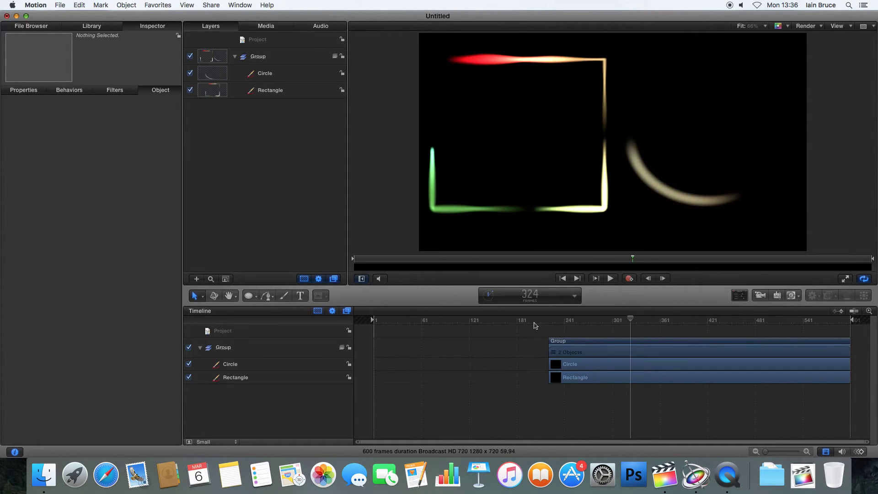
{"action": "left_click", "coordinate": [247, 296]}
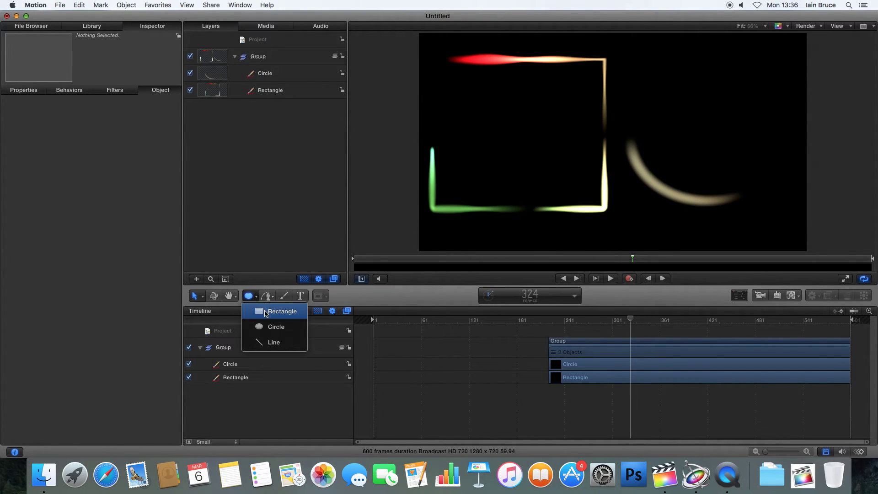
{"action": "left_click", "coordinate": [254, 306]}
{"action": "left_click", "coordinate": [250, 296]}
{"action": "left_click", "coordinate": [252, 298]}
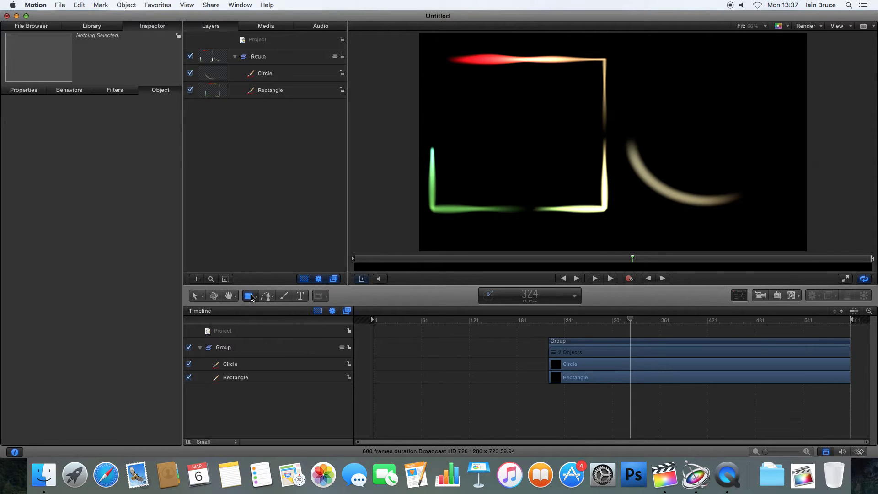
{"action": "left_click", "coordinate": [263, 78]}
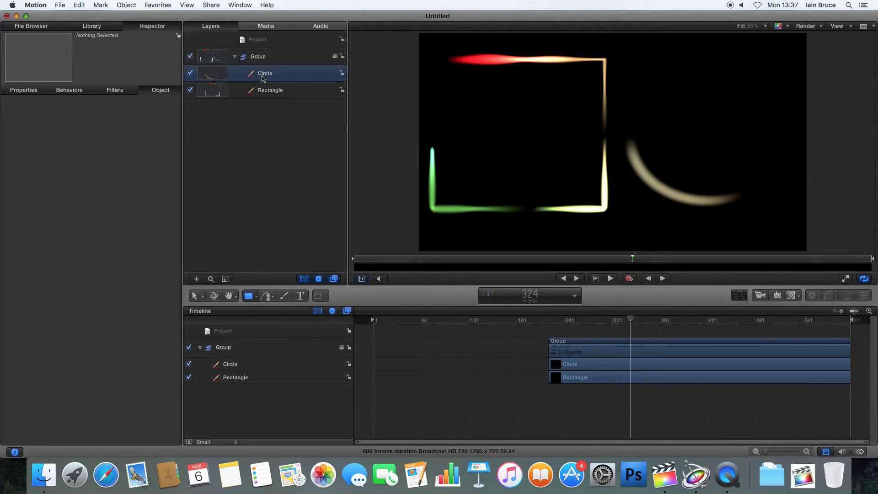
{"action": "key", "text": "Delete"}
{"action": "left_click", "coordinate": [270, 78]}
{"action": "key", "text": "Delete"}
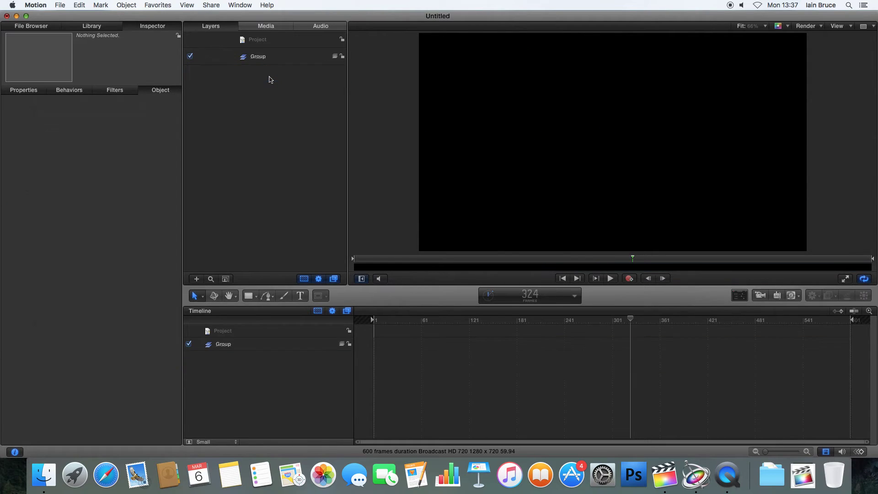
Switch the pen tool to Bezier mode
{"action": "left_click", "coordinate": [269, 297]}
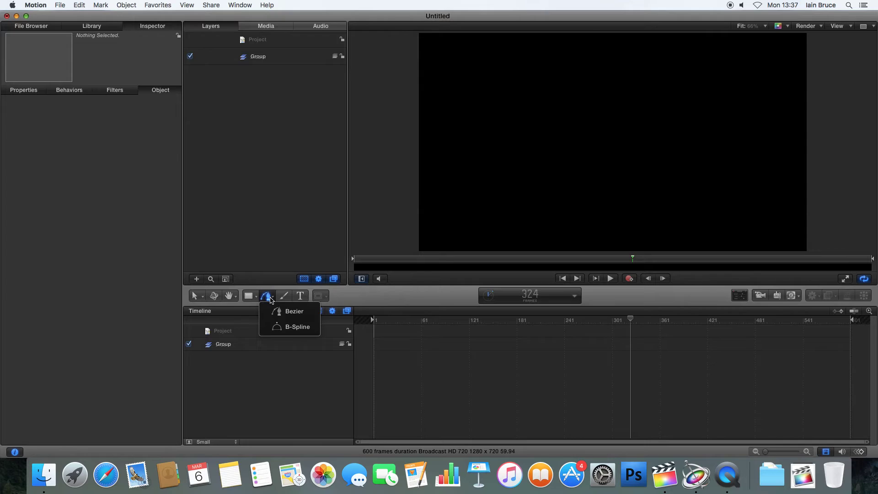
{"action": "left_click", "coordinate": [270, 299]}
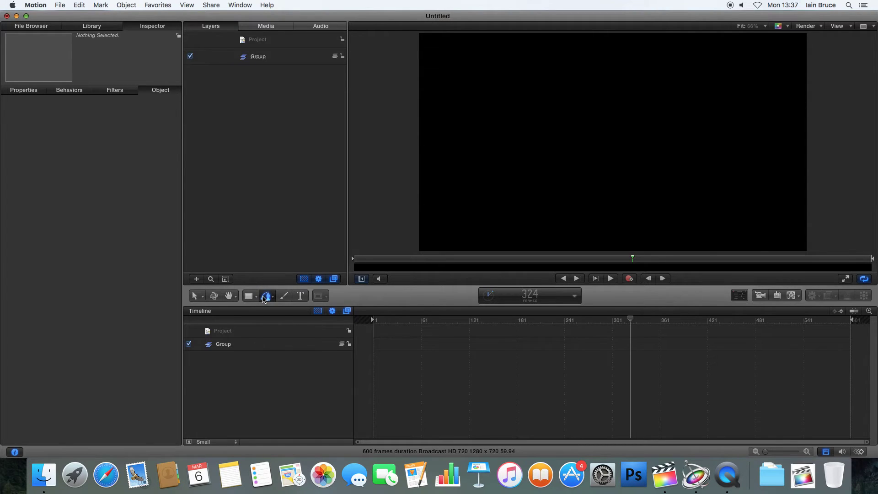
{"action": "left_click", "coordinate": [269, 298]}
{"action": "left_click", "coordinate": [269, 298]}
{"action": "left_click", "coordinate": [269, 298]}
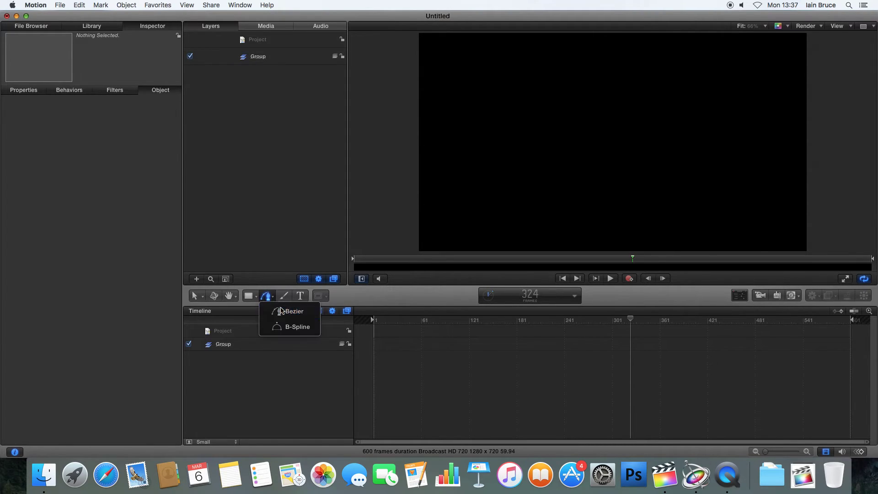
{"action": "left_click", "coordinate": [288, 311]}
Lay down curved Bezier points: a crest at top, a hook at lower right, loops back to the middle
{"action": "left_click", "coordinate": [460, 142]}
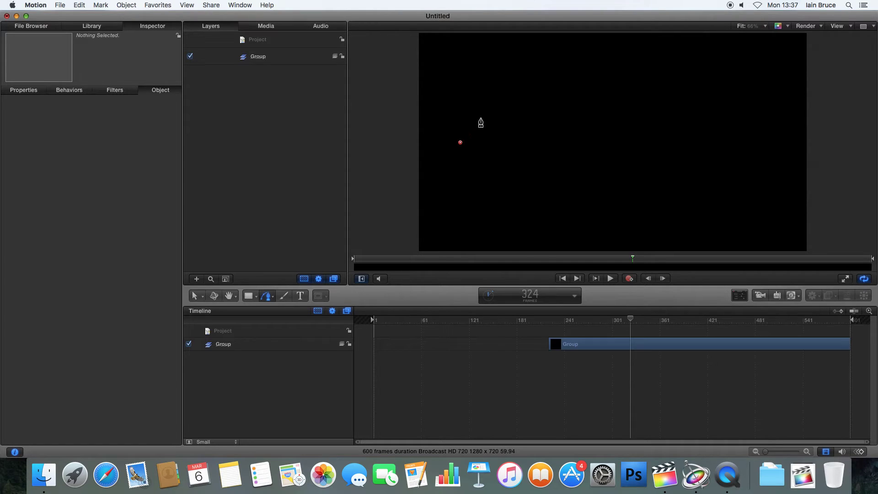
{"action": "left_click_drag", "start_coordinate": [591, 85], "coordinate": [627, 106]}
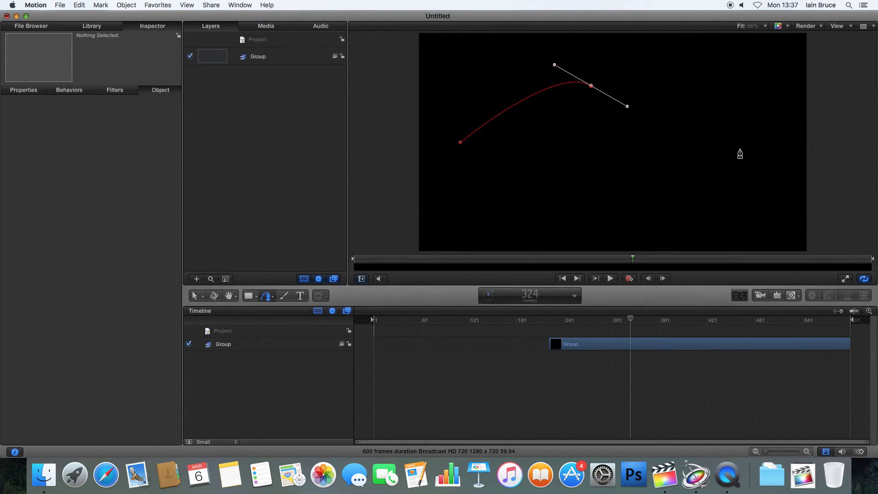
{"action": "left_click_drag", "start_coordinate": [742, 150], "coordinate": [779, 113]}
{"action": "left_click_drag", "start_coordinate": [777, 196], "coordinate": [745, 207]}
{"action": "left_click_drag", "start_coordinate": [584, 123], "coordinate": [539, 46]}
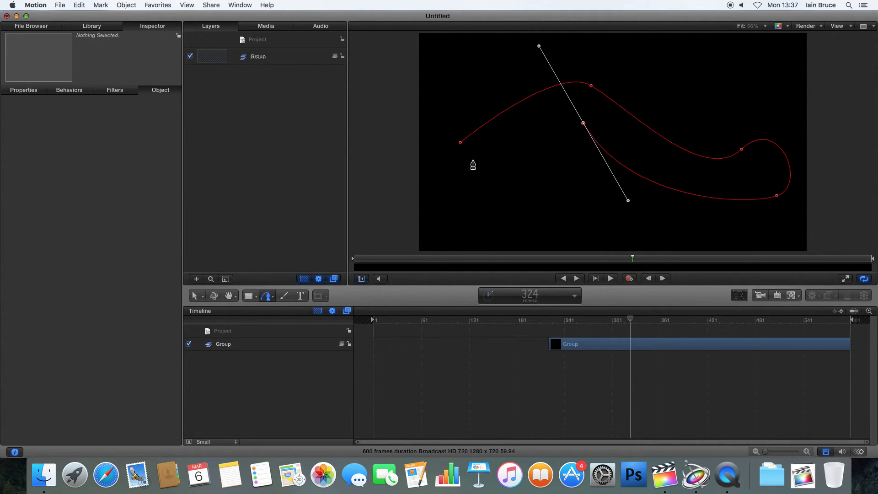
{"action": "left_click_drag", "start_coordinate": [472, 159], "coordinate": [452, 164]}
{"action": "left_click_drag", "start_coordinate": [574, 225], "coordinate": [566, 161]}
{"action": "left_click", "coordinate": [478, 81]}
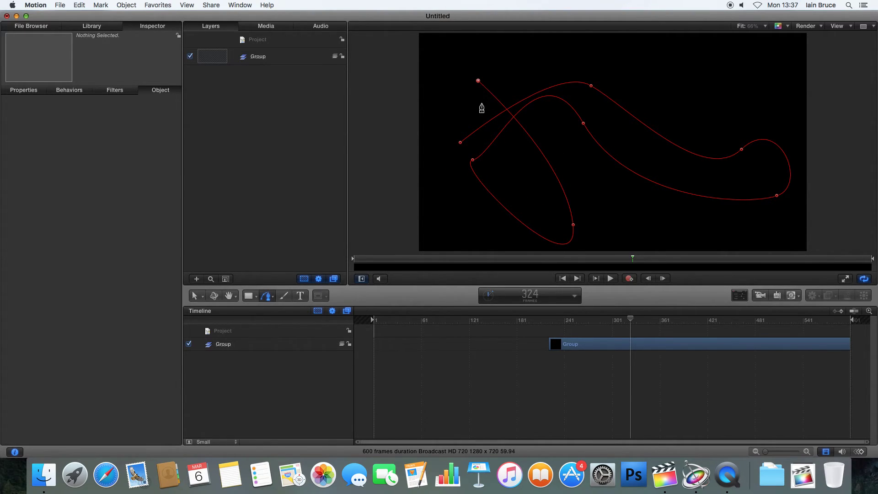
Remove the stray points, redraw the end toward the lower left, and finish the open path
{"action": "key", "text": "BackSpace"}
{"action": "key", "text": "BackSpace"}
{"action": "key", "text": "BackSpace"}
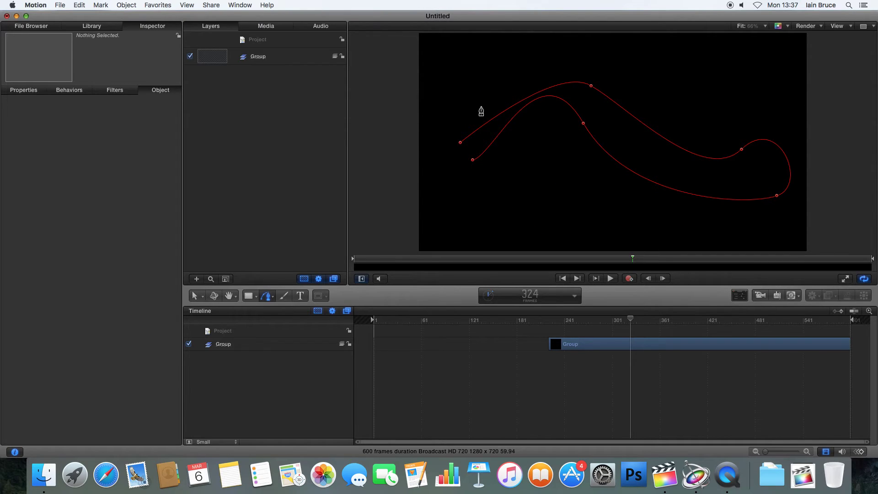
{"action": "key", "text": "BackSpace"}
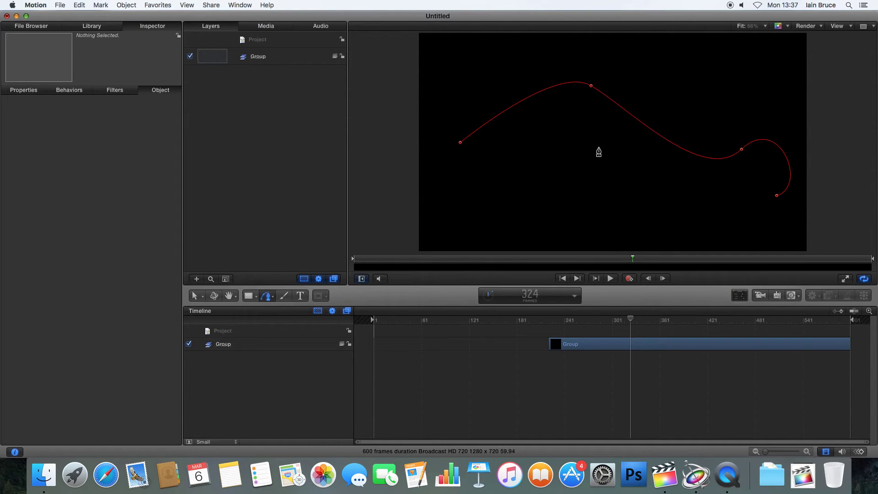
{"action": "left_click_drag", "start_coordinate": [602, 135], "coordinate": [561, 118]}
{"action": "left_click_drag", "start_coordinate": [484, 168], "coordinate": [436, 216]}
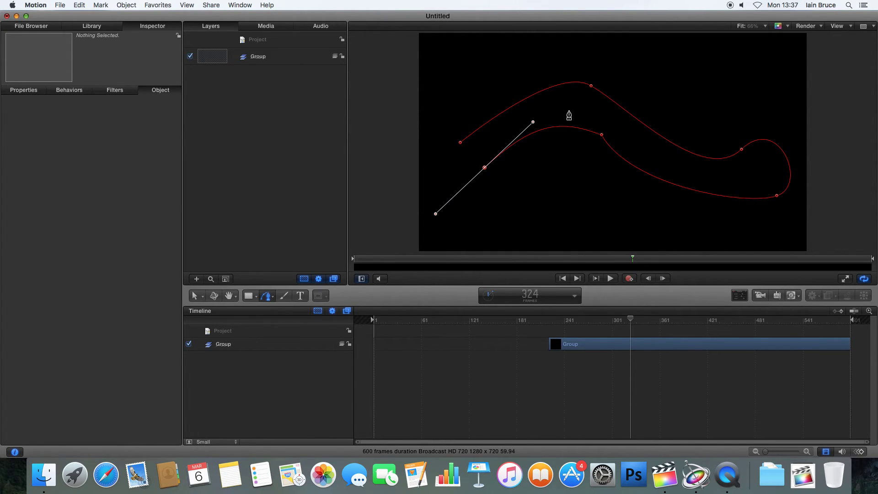
{"action": "key", "text": "Return"}
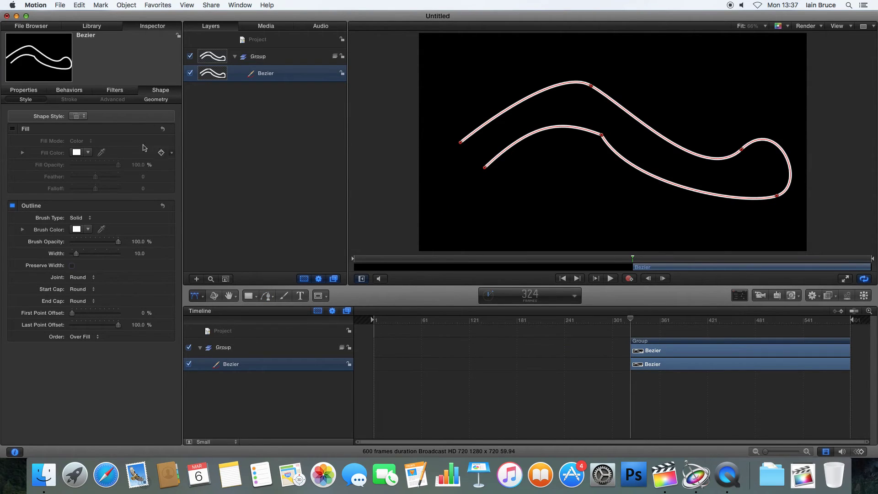
Try a white fill on the Bezier path, remove it, and raise Outline Width from 10 to 26
{"action": "left_click", "coordinate": [13, 129]}
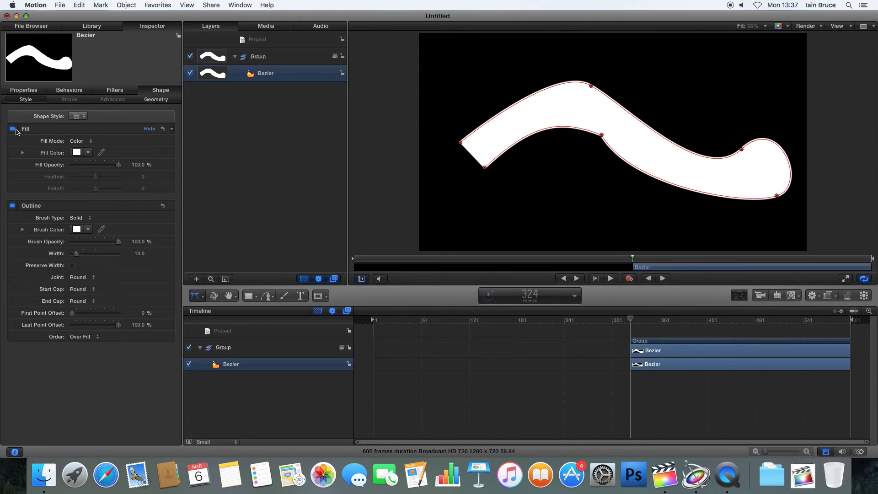
{"action": "left_click", "coordinate": [13, 129]}
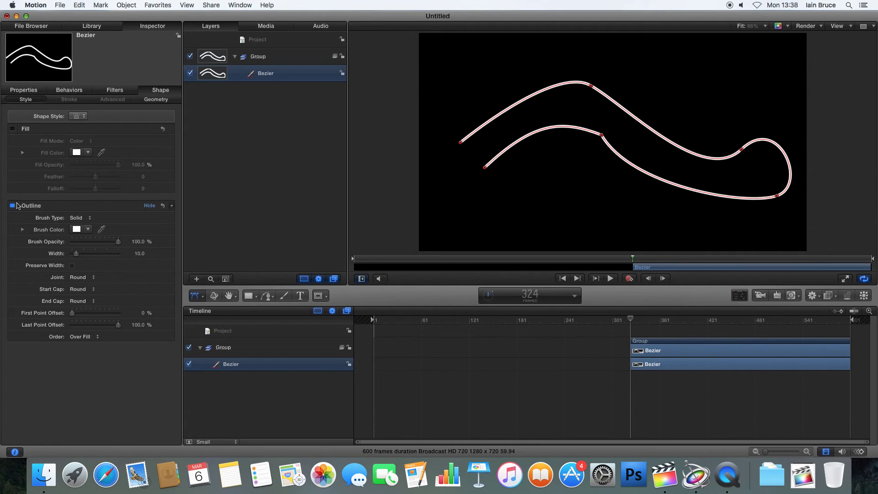
{"action": "left_click_drag", "start_coordinate": [76, 254], "coordinate": [86, 256]}
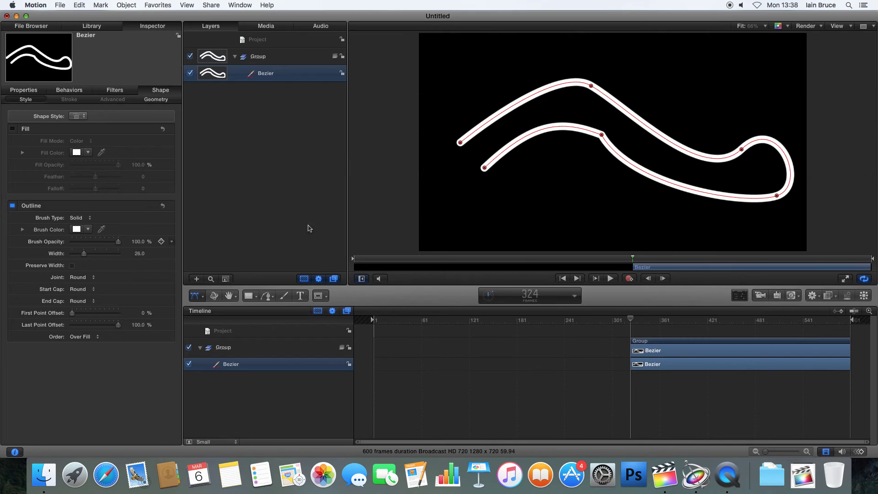
Apply the Liquid Ink Dilate 04 style to the Bezier path, play it back, then undo it
{"action": "left_click", "coordinate": [87, 27]}
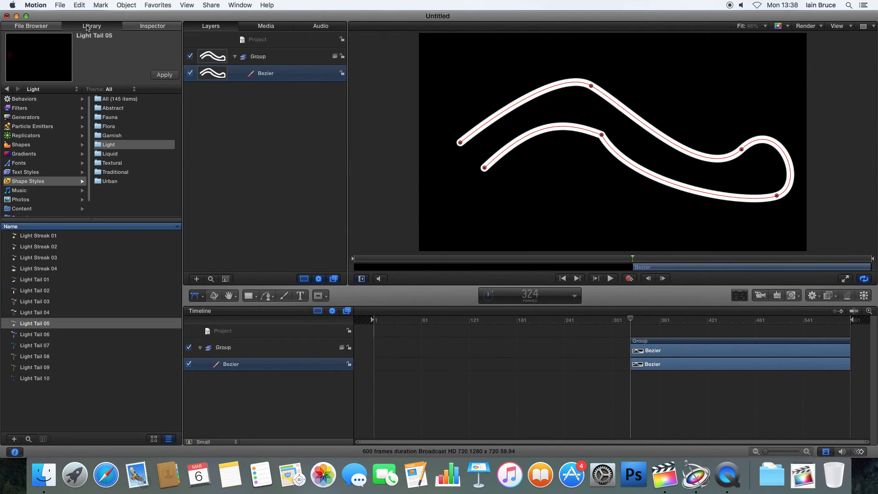
{"action": "left_click", "coordinate": [123, 154]}
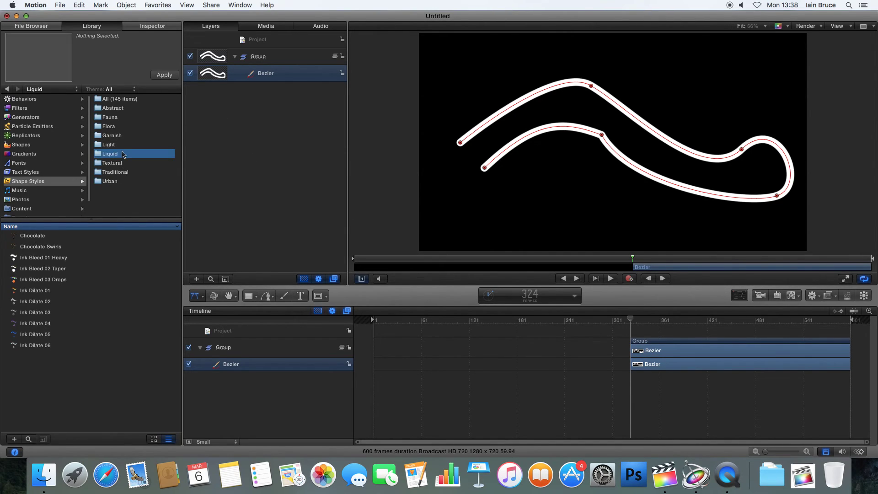
{"action": "left_click", "coordinate": [54, 324]}
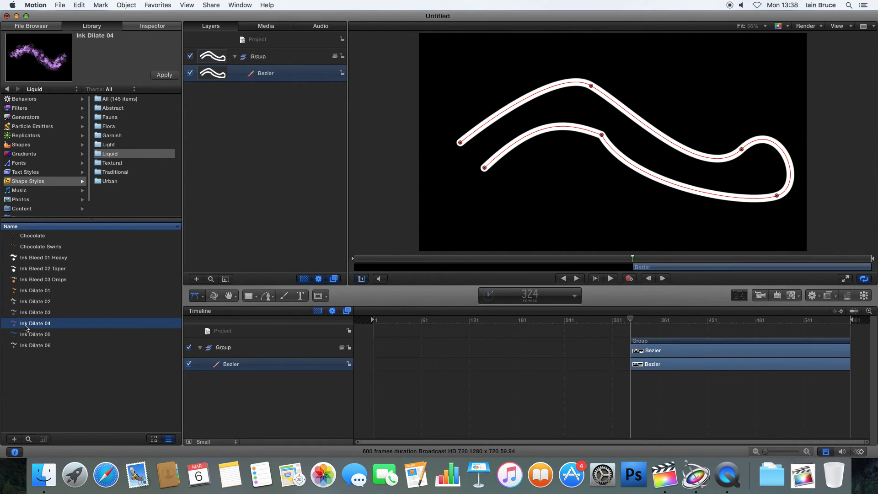
{"action": "mouse_move", "coordinate": [25, 326]}
{"action": "left_mouse_down"}
{"action": "mouse_move", "coordinate": [129, 254]}
{"action": "mouse_move", "coordinate": [247, 74]}
{"action": "left_mouse_up"}
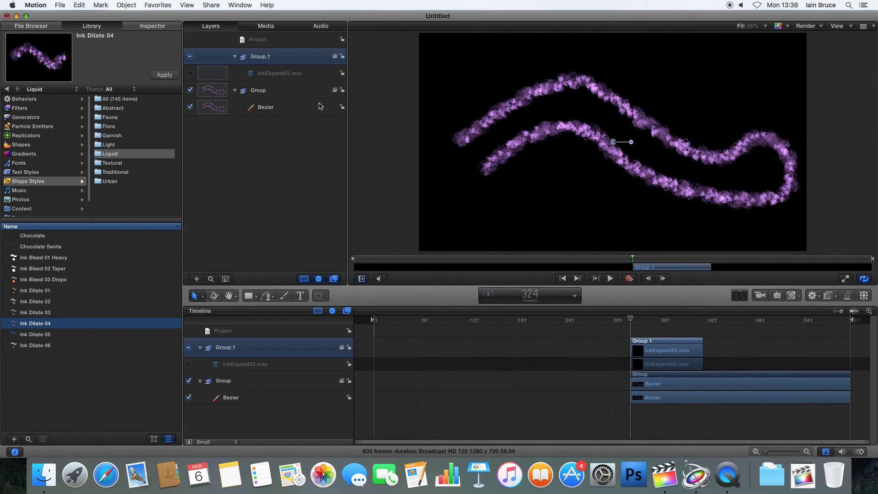
{"action": "left_click", "coordinate": [634, 321]}
{"action": "key", "text": "space"}
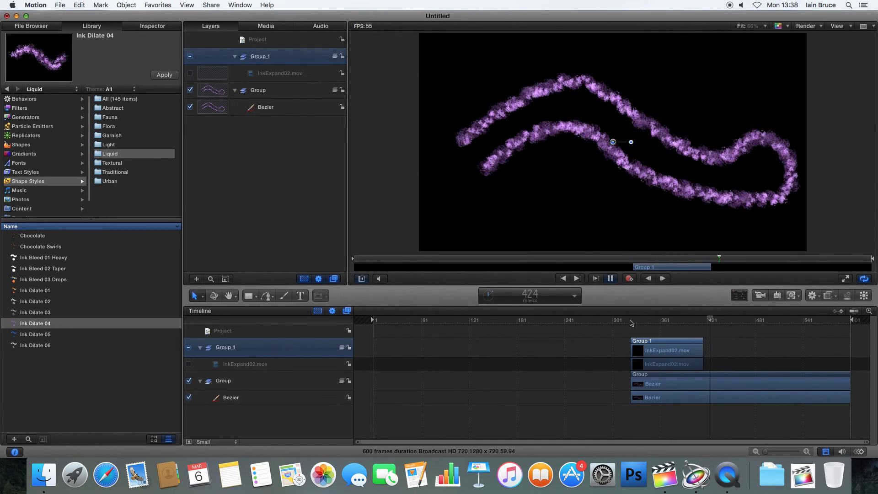
{"action": "key", "text": "space"}
{"action": "key", "text": "super+z"}
Compare the Ink Dilate 02, 03 and 04 previews, then apply Ink Dilate 01 to the Bezier path
{"action": "left_click", "coordinate": [113, 152]}
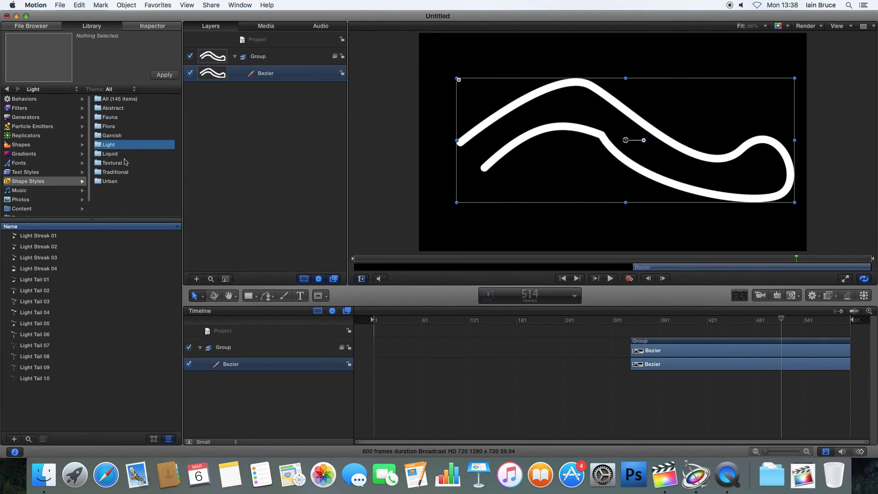
{"action": "left_click", "coordinate": [39, 247]}
{"action": "left_click", "coordinate": [48, 301]}
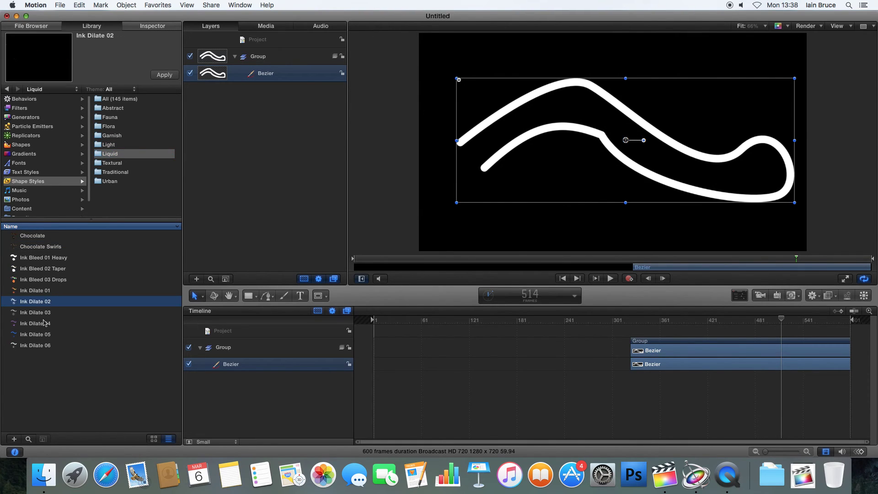
{"action": "left_click", "coordinate": [44, 323]}
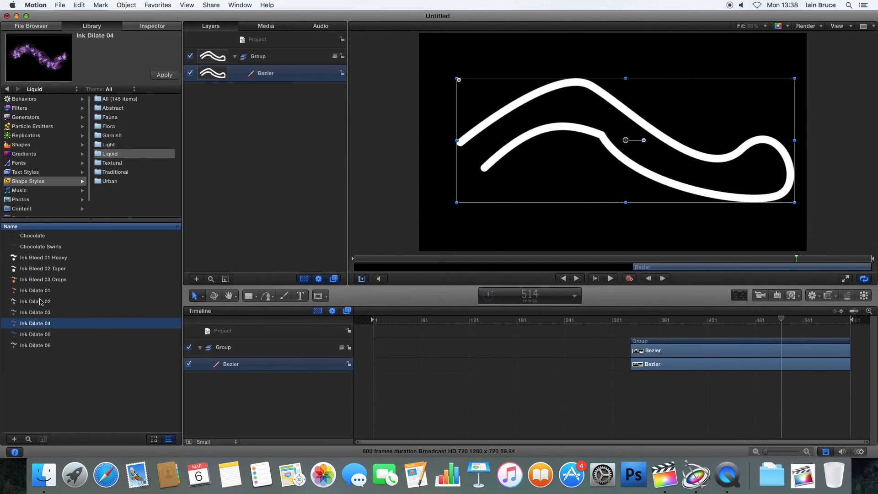
{"action": "left_click", "coordinate": [42, 314]}
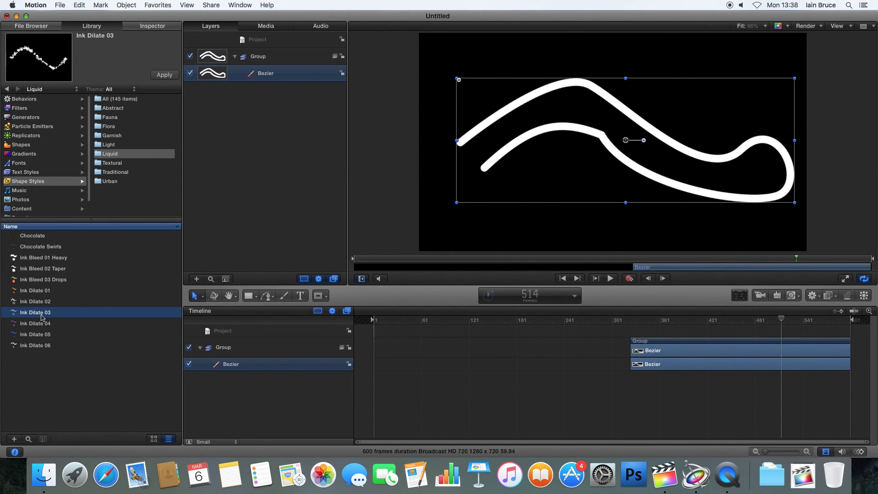
{"action": "left_click", "coordinate": [48, 293]}
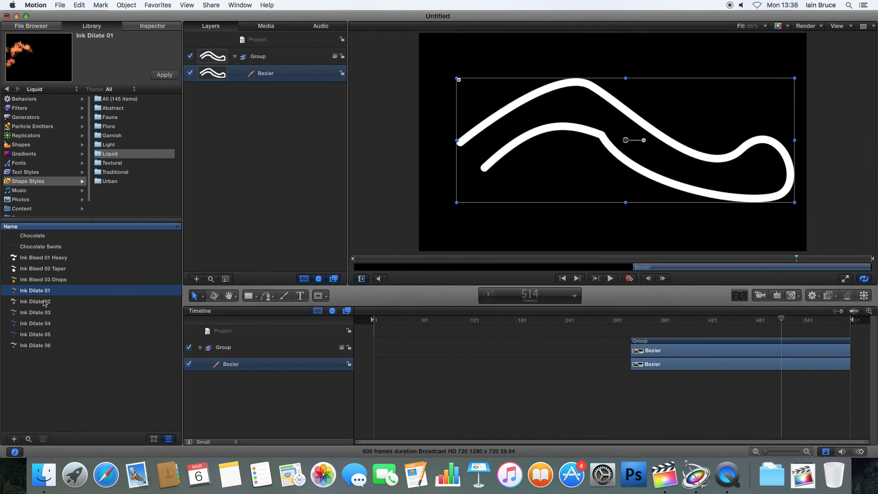
{"action": "left_click_drag", "start_coordinate": [18, 40], "coordinate": [282, 76]}
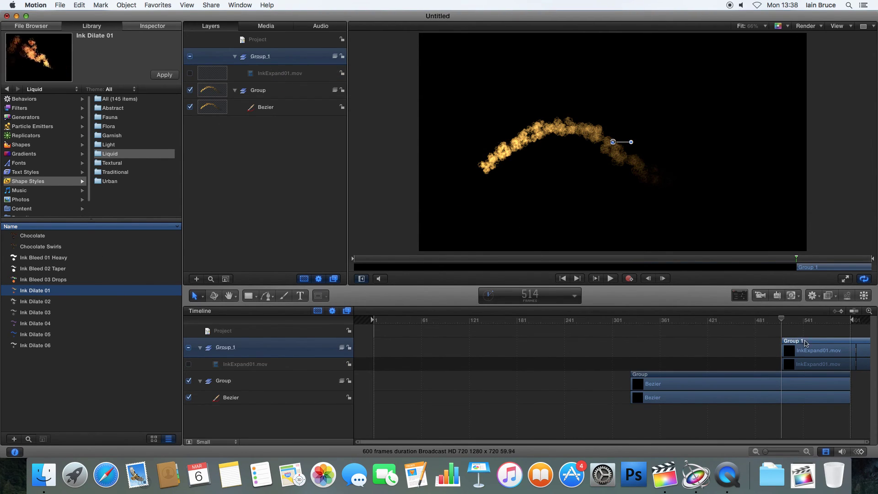
Shift the Group 1 ink clip left to start near frame 312 and play the animation
{"action": "mouse_move", "coordinate": [806, 348]}
{"action": "left_mouse_down"}
{"action": "mouse_move", "coordinate": [646, 346]}
{"action": "mouse_move", "coordinate": [654, 346]}
{"action": "left_mouse_up"}
{"action": "left_click", "coordinate": [629, 321]}
{"action": "key", "text": "space"}
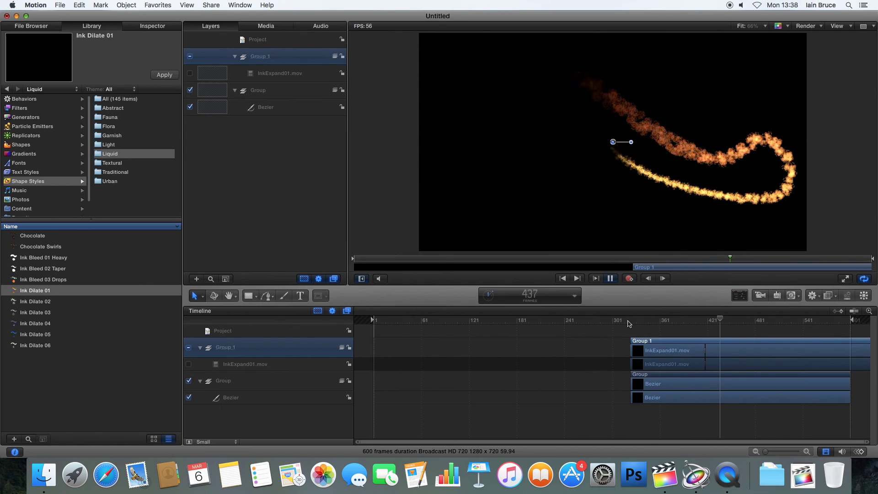
{"action": "key", "text": "space"}
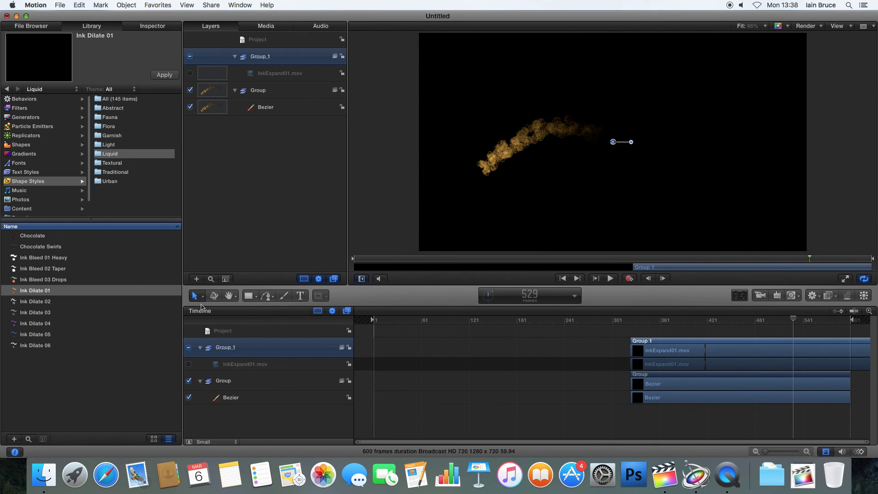
Draw two short vertical Bezier strokes above the golden trail as Bezier 1 and Bezier 2
{"action": "left_click", "coordinate": [268, 296]}
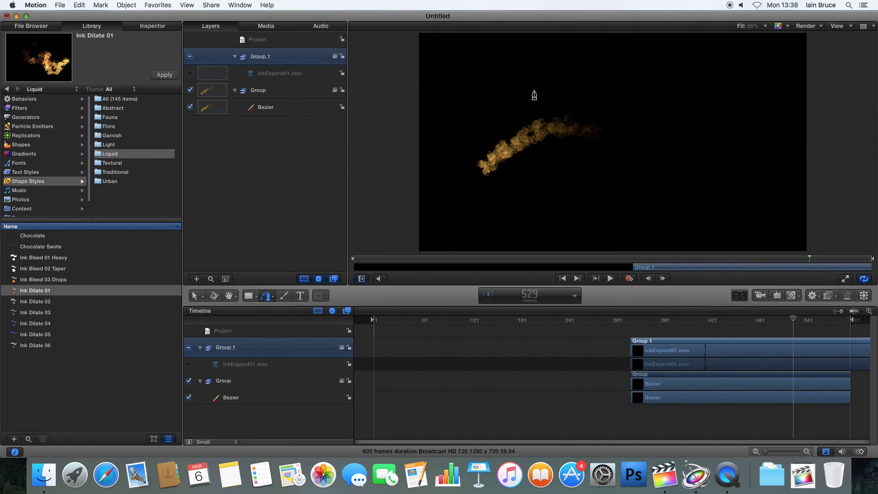
{"action": "left_click_drag", "start_coordinate": [570, 68], "coordinate": [571, 92]}
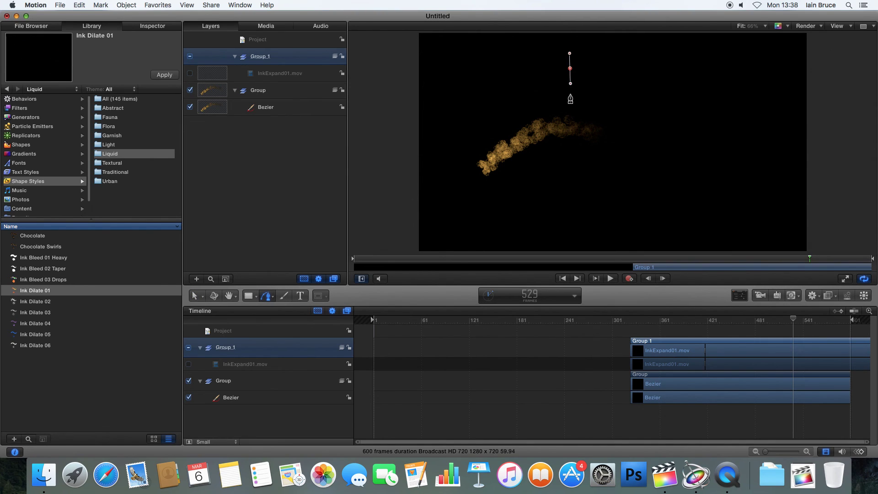
{"action": "key", "text": "Return"}
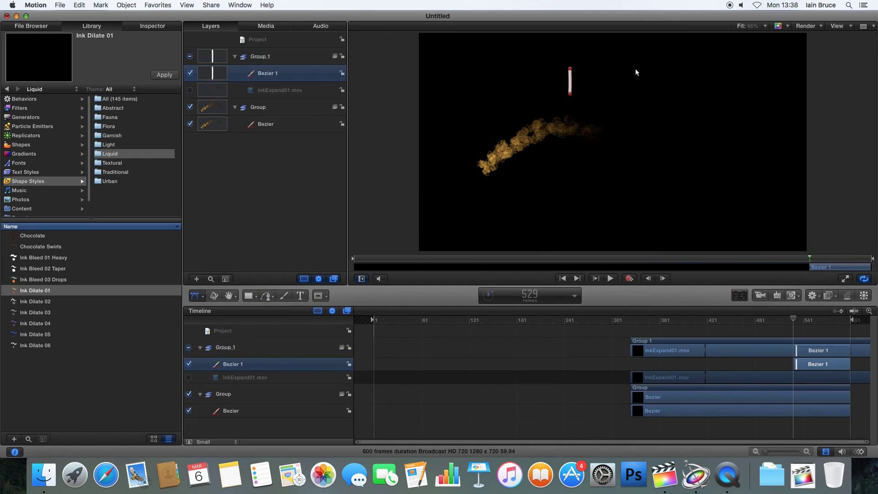
{"action": "left_click", "coordinate": [268, 298]}
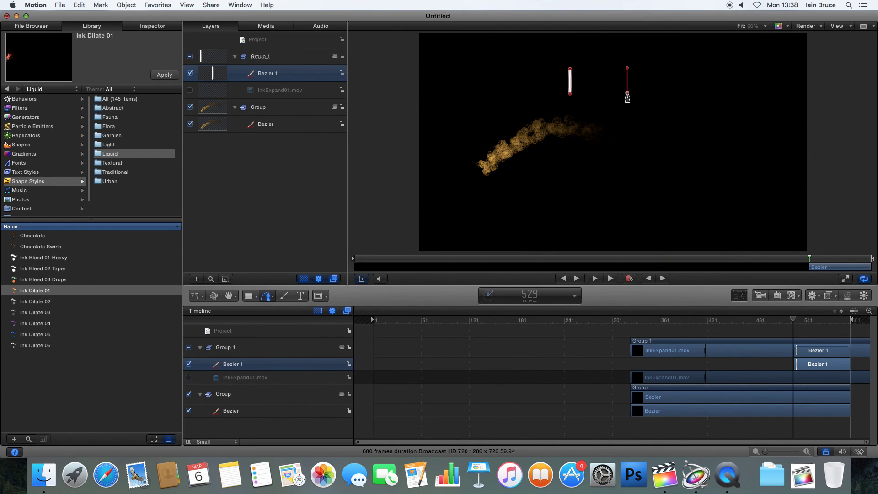
{"action": "key", "text": "Return"}
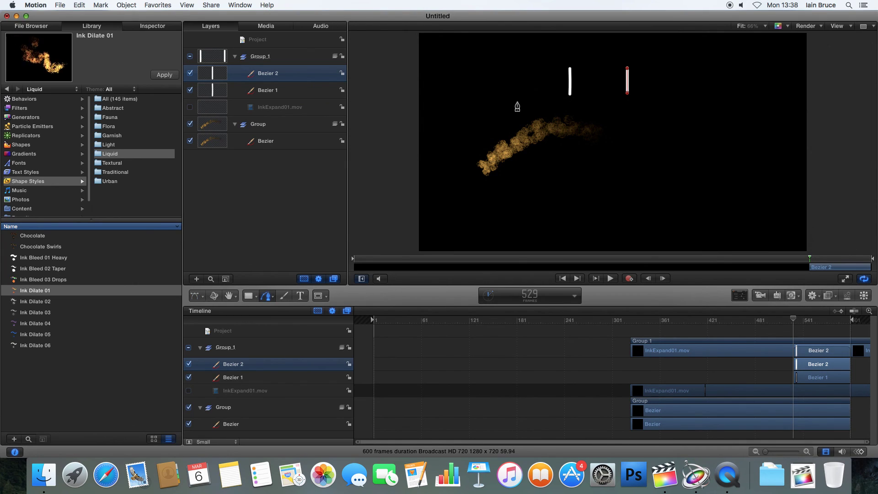